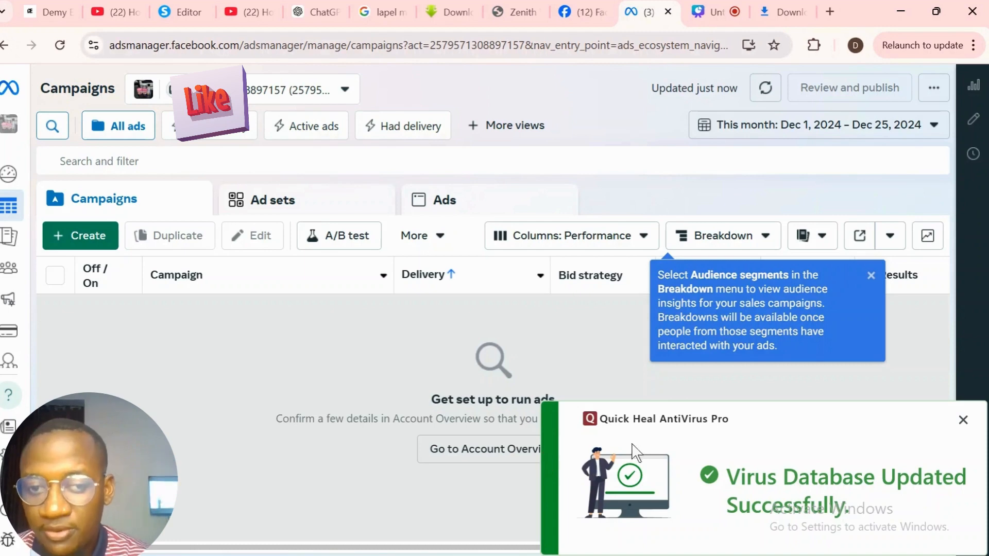
- Close the Quick Heal notification and the Breakdown tip, then switch to the Zenith Watches tab
left_click(965, 420)
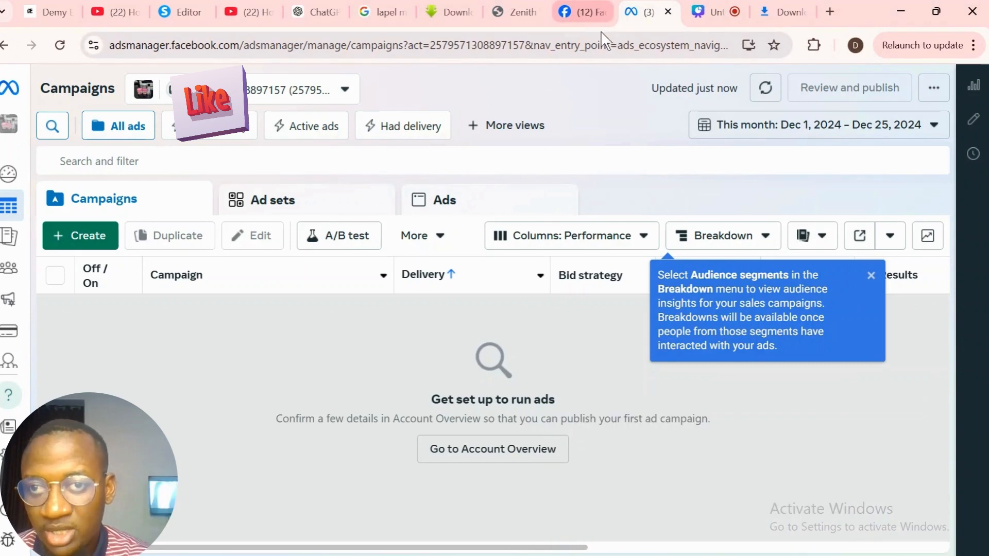
left_click(871, 278)
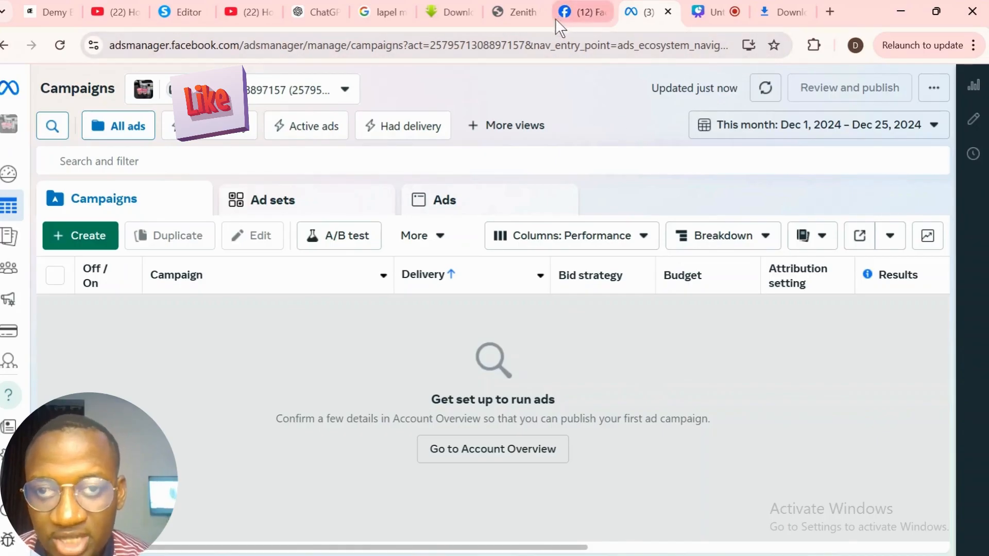
left_click(517, 15)
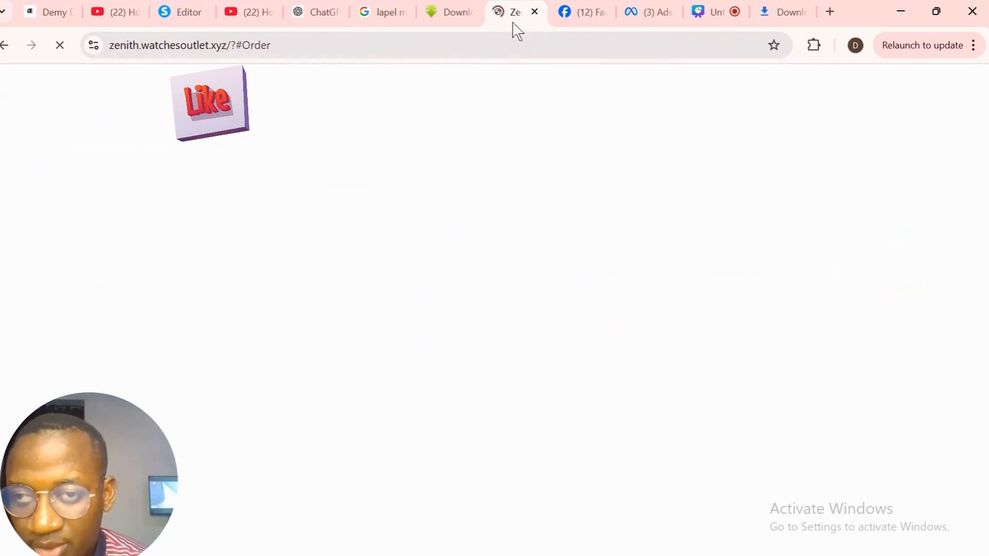
- Go to systeme.io and sign in to the dashboard
left_click(510, 45)
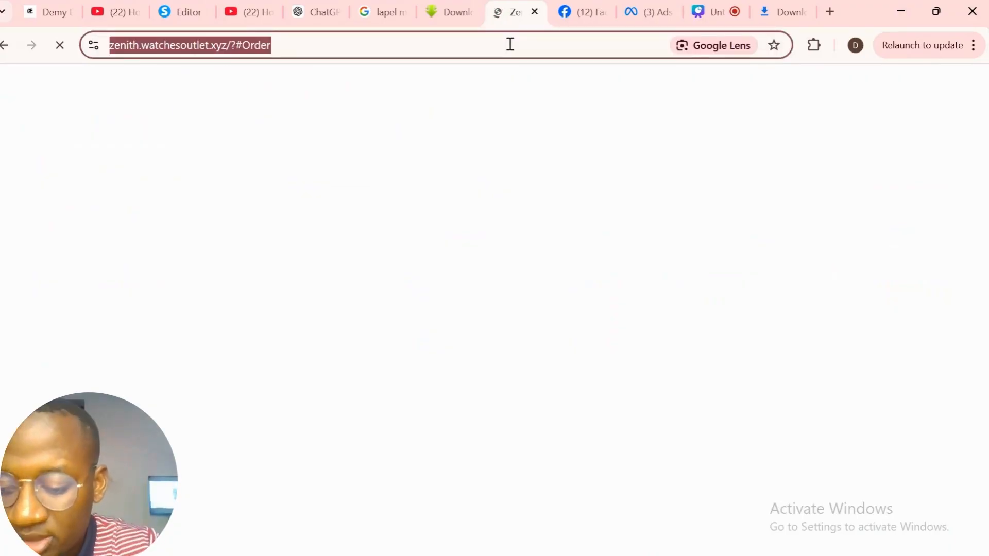
type("systeme.io")
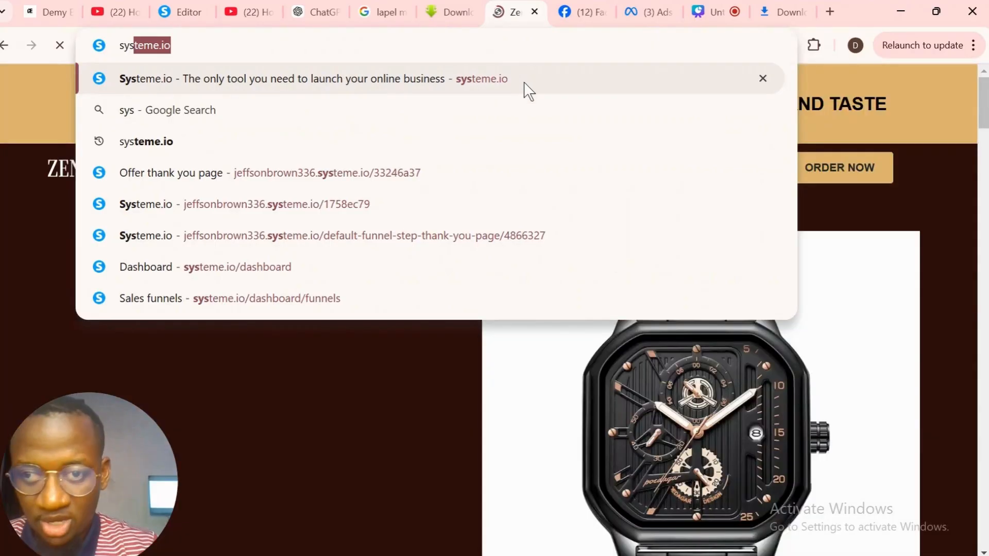
left_click(524, 81)
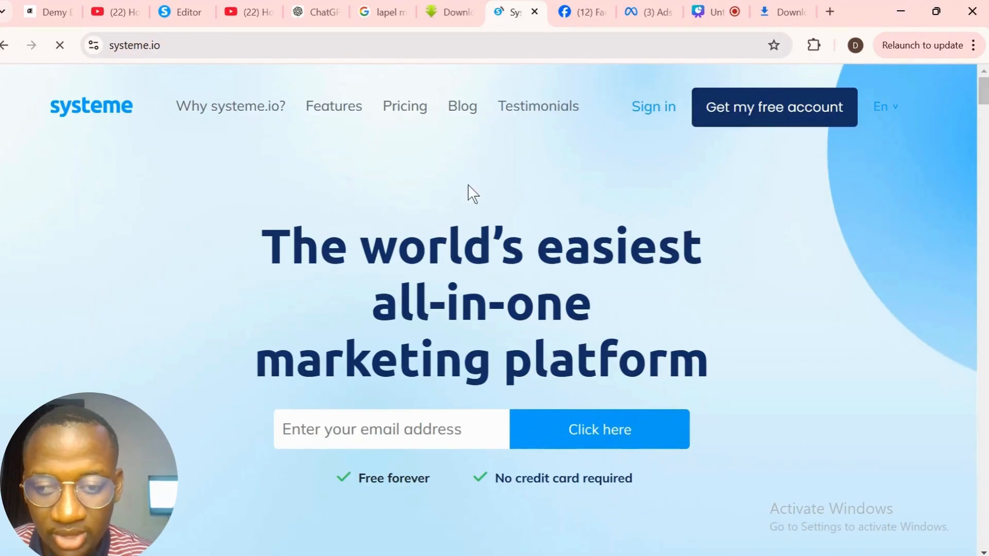
left_click(654, 107)
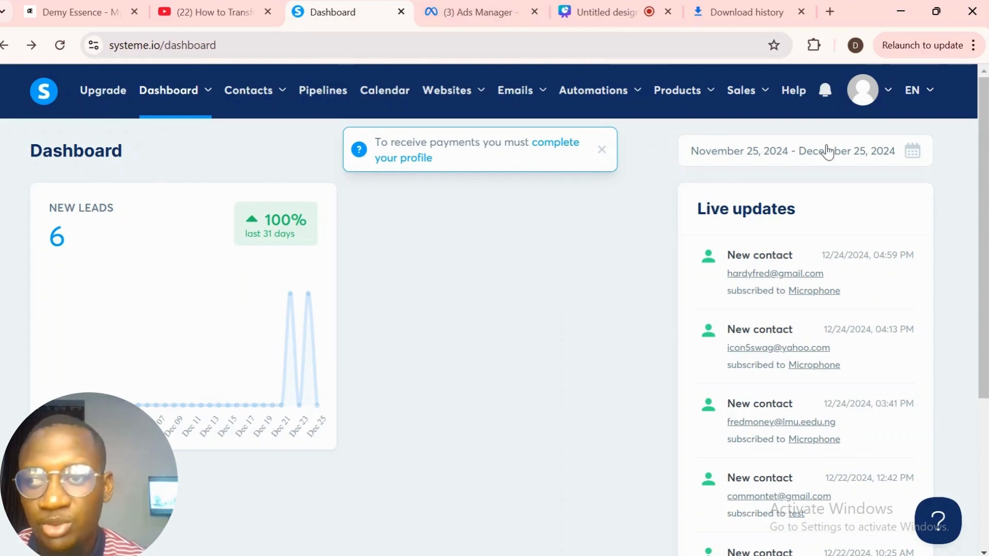
- Dismiss the payment notice and open Websites > Sales funnels
mouse_move(601, 115)
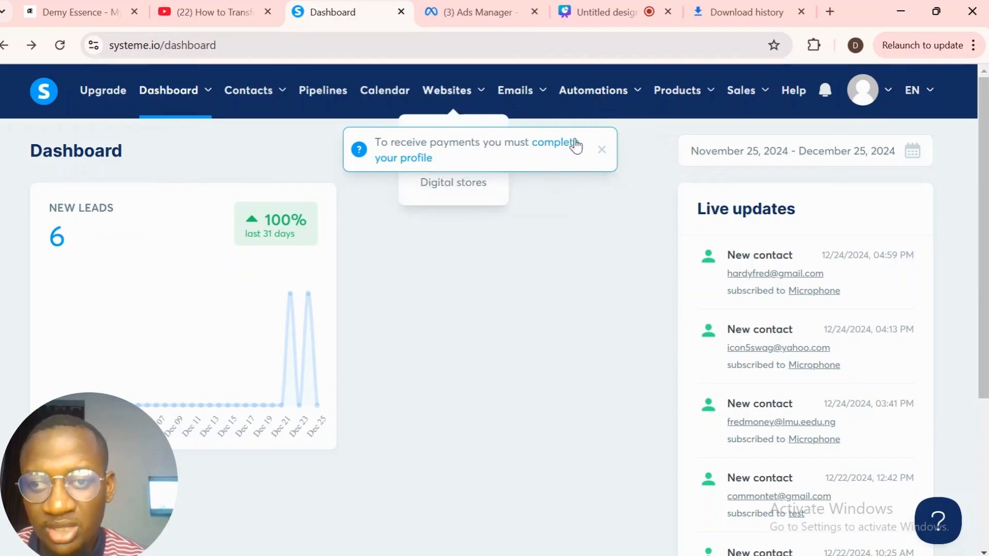
left_click(600, 151)
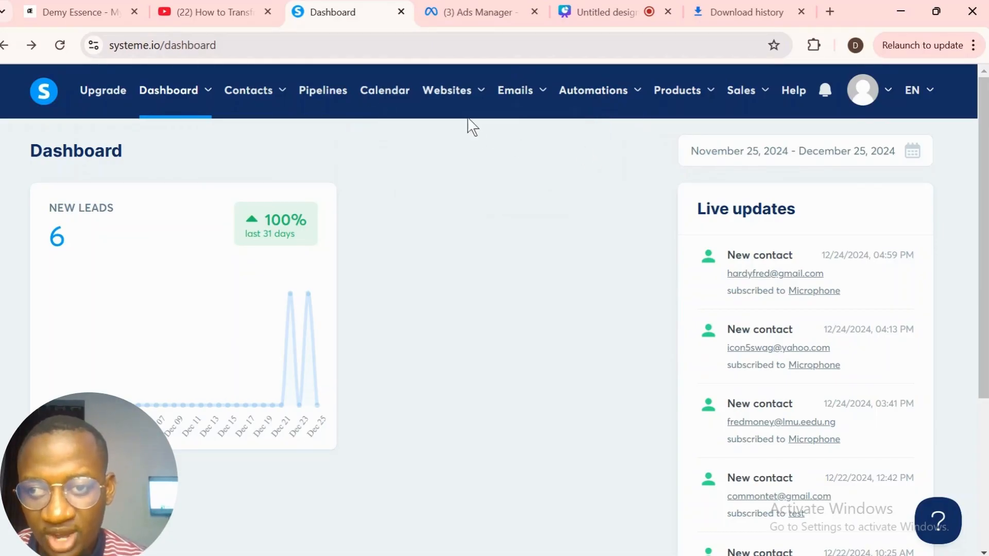
mouse_move(464, 110)
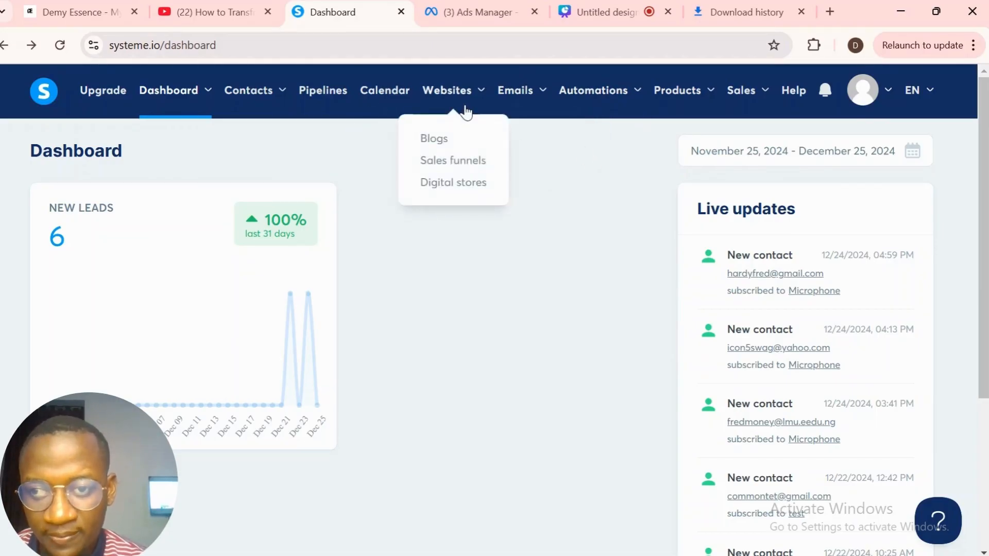
left_click(465, 162)
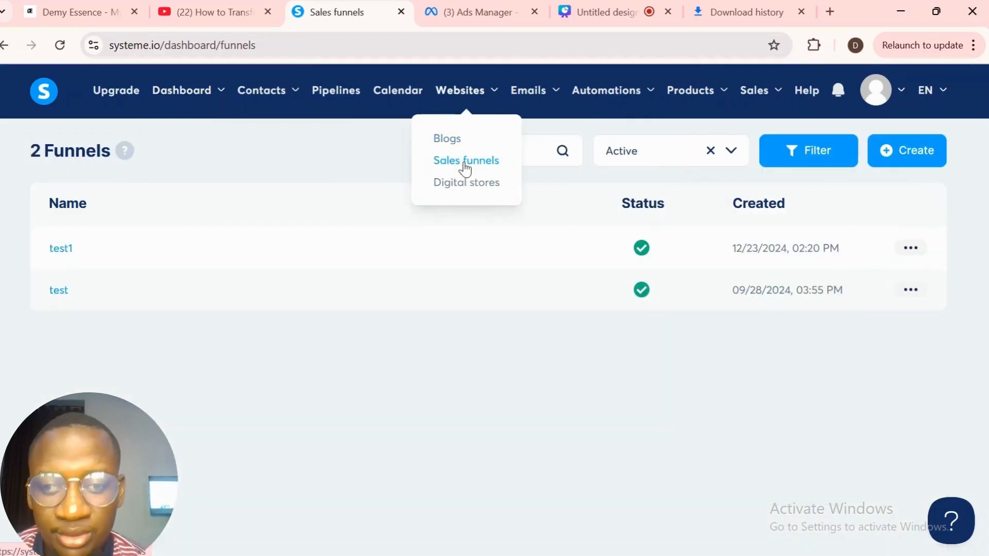
- Edit the test1 funnel's Microphone page and scroll its page settings to Tracking
left_click(66, 258)
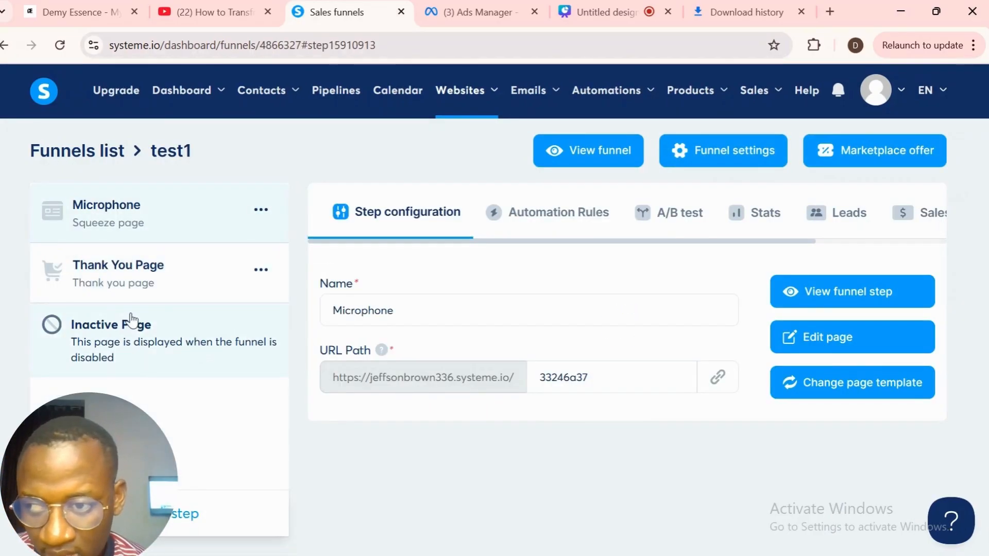
left_click(836, 349)
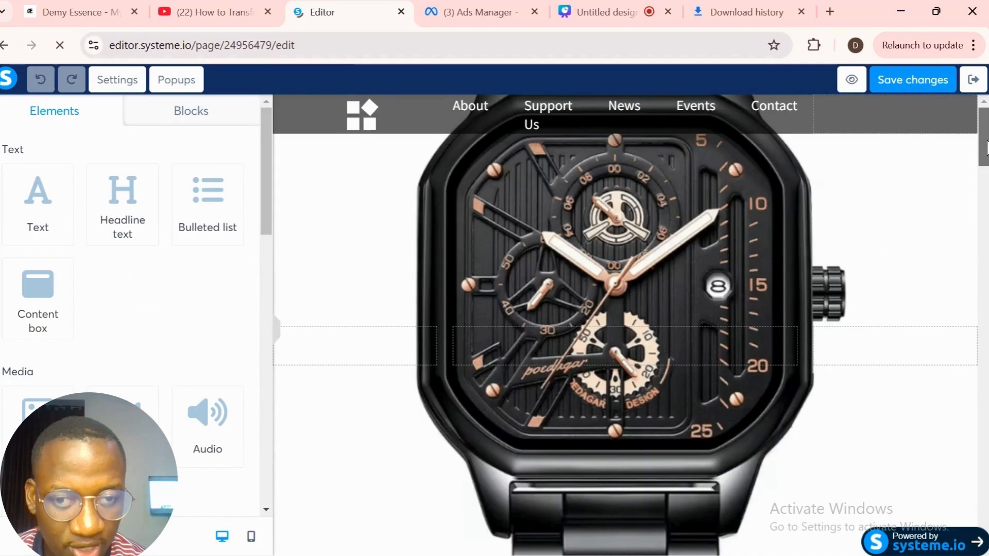
left_click_drag(982, 145, 983, 530)
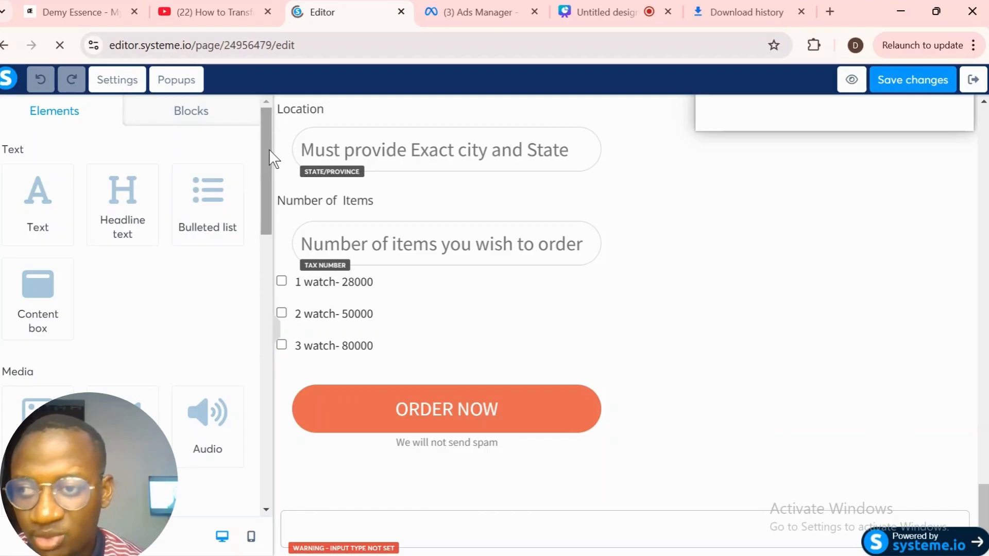
scroll(269, 149, "down", 1)
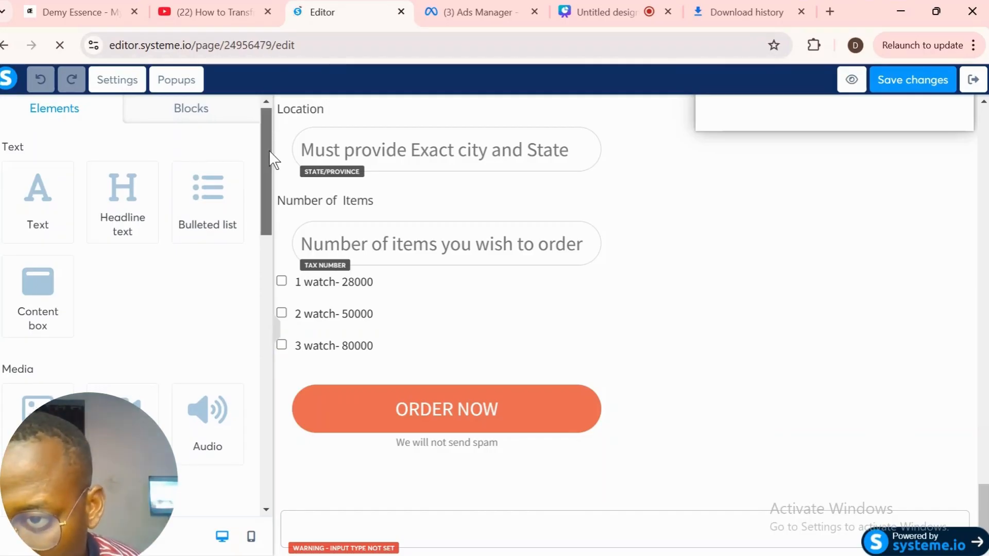
left_click_drag(268, 150, 264, 128)
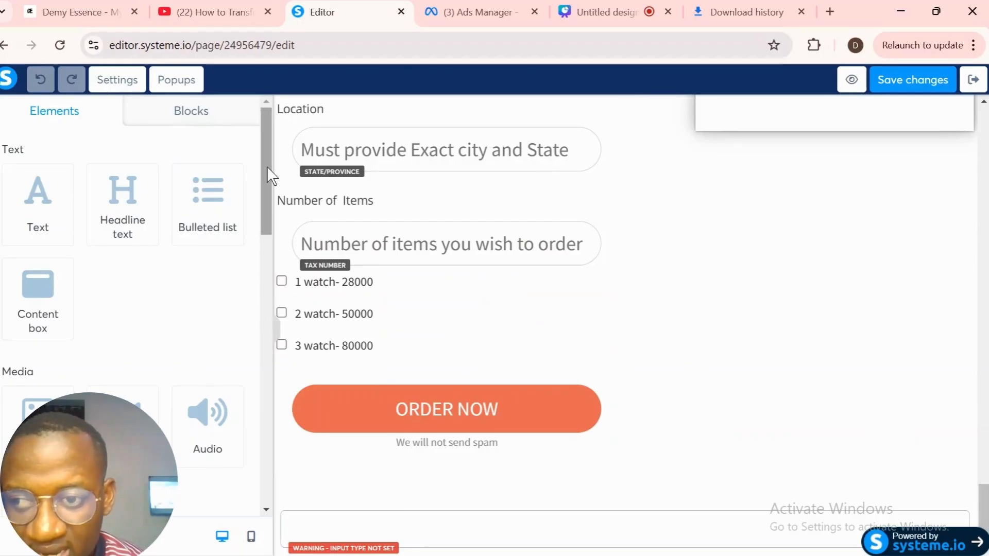
left_click(131, 82)
left_click_drag(267, 137, 272, 446)
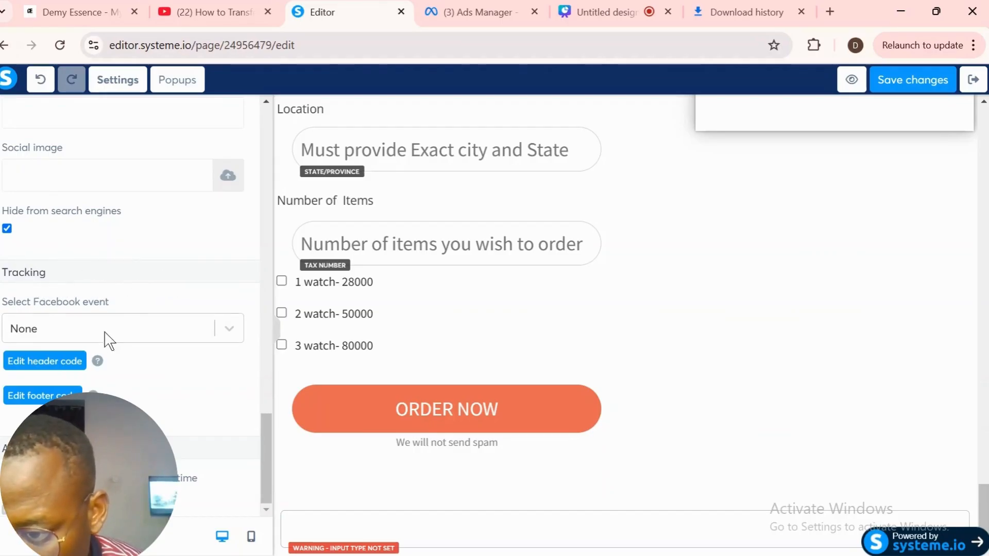
- Open the blank header code editor at line 1, then return to Ads Manager
left_click(60, 367)
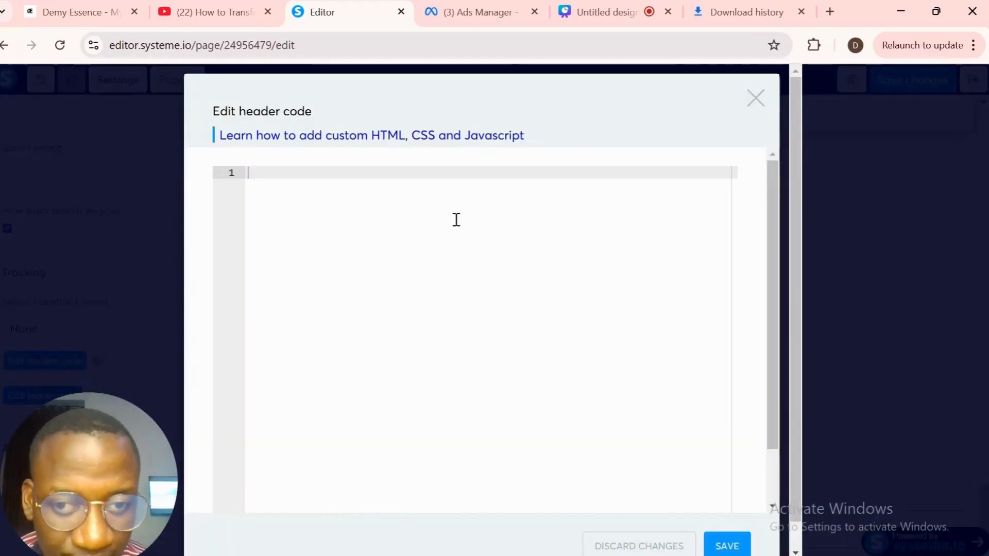
left_click(376, 174)
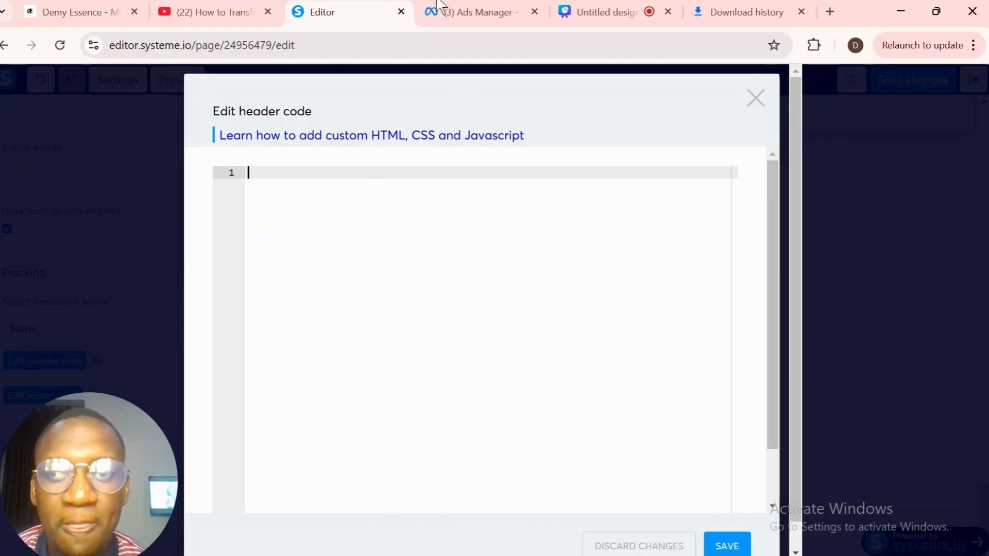
left_click(487, 5)
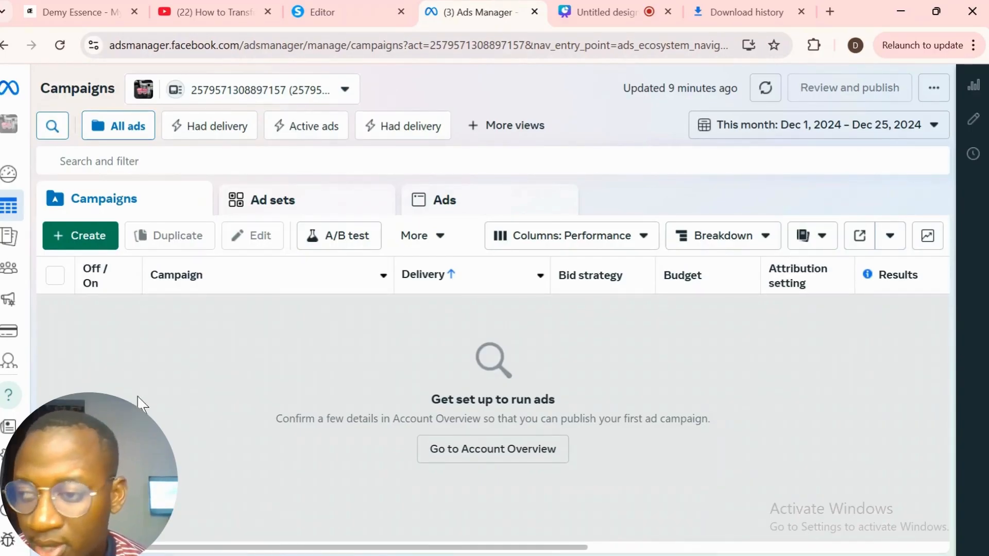
- Open Events Manager from the Ads Manager sidebar and go to Data Sources
mouse_move(5, 337)
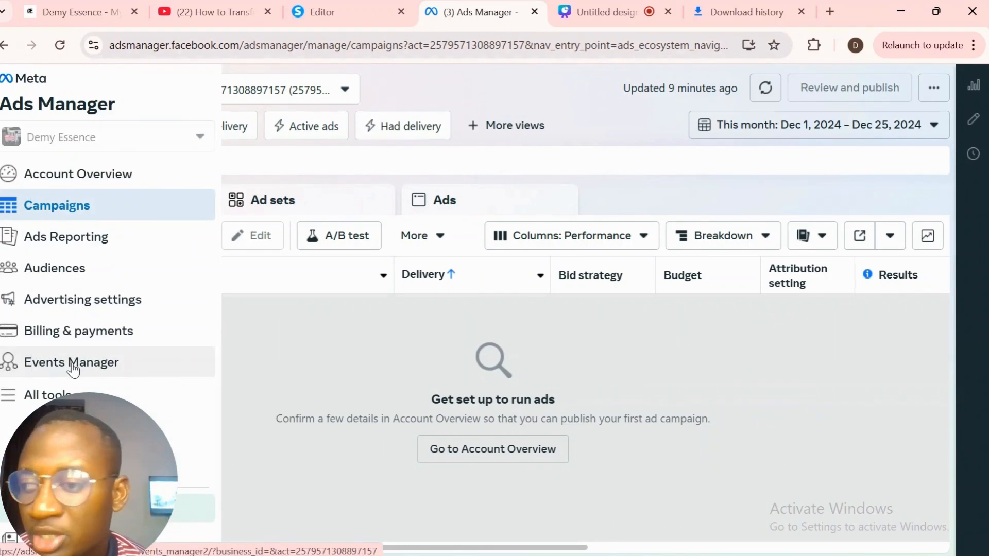
left_click(74, 369)
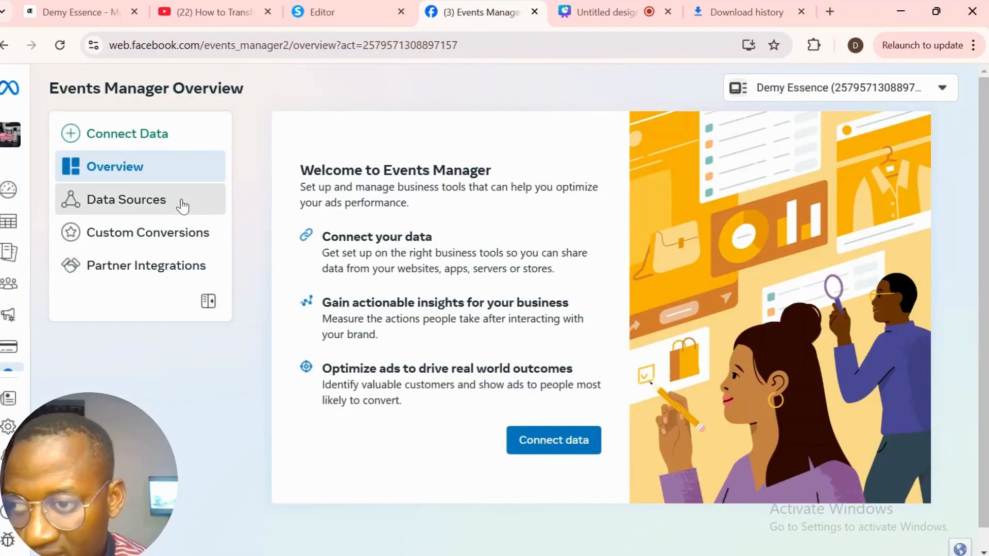
left_click(182, 206)
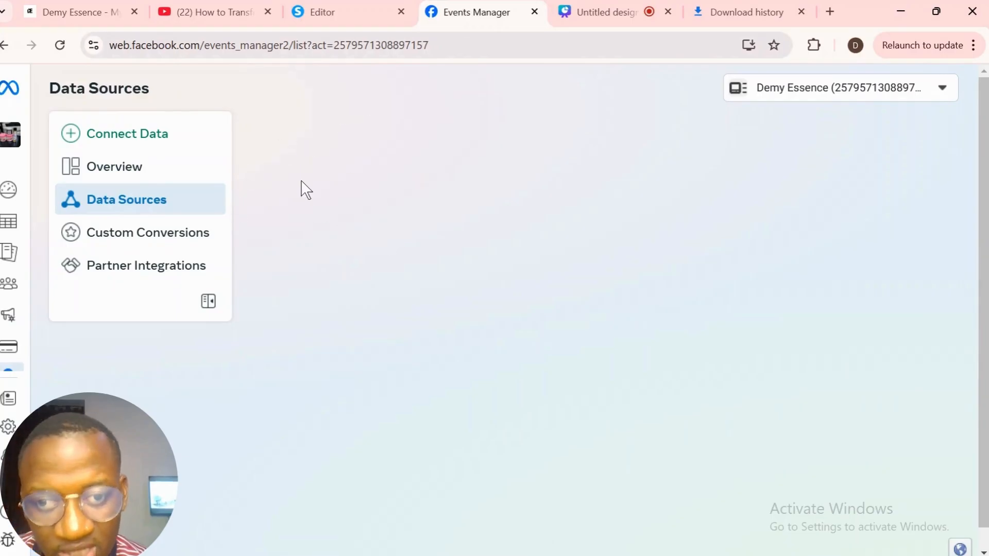
- Connect a new Web data source and create a dataset named 'test pixel'
left_click(164, 177)
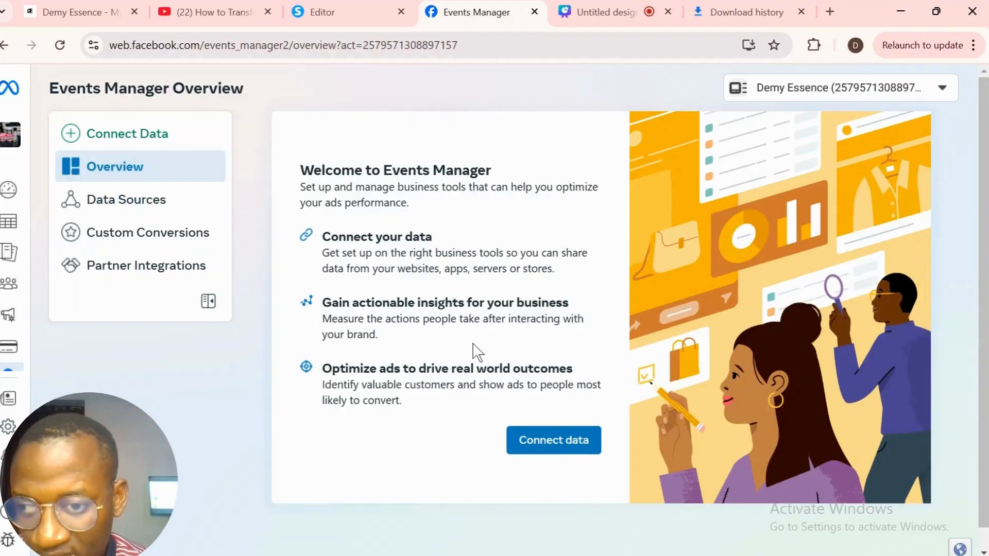
left_click(543, 439)
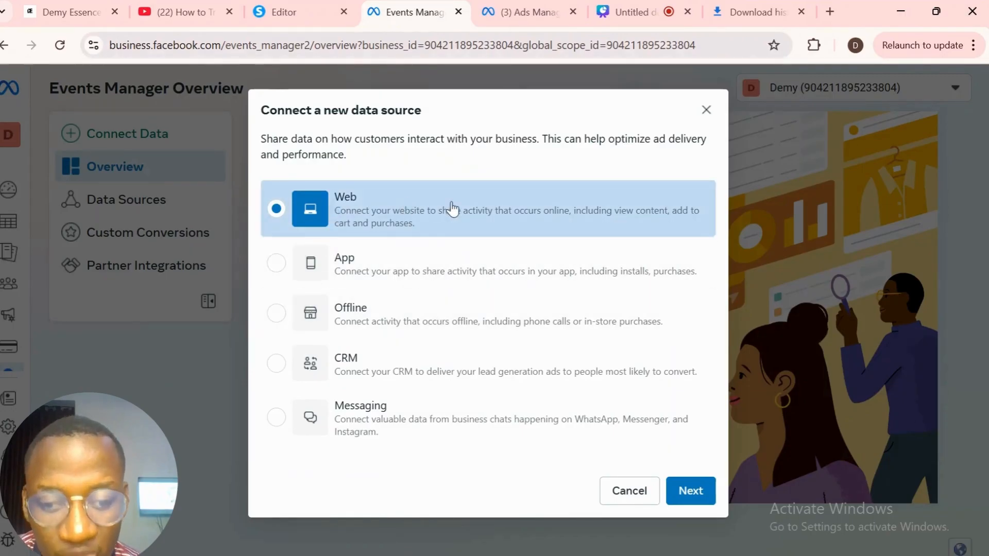
left_click(692, 497)
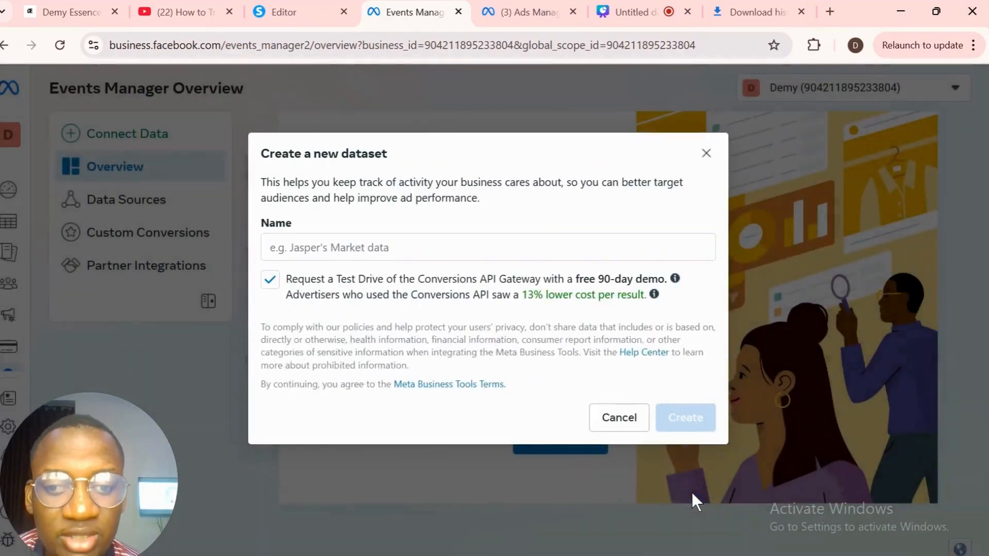
left_click(415, 244)
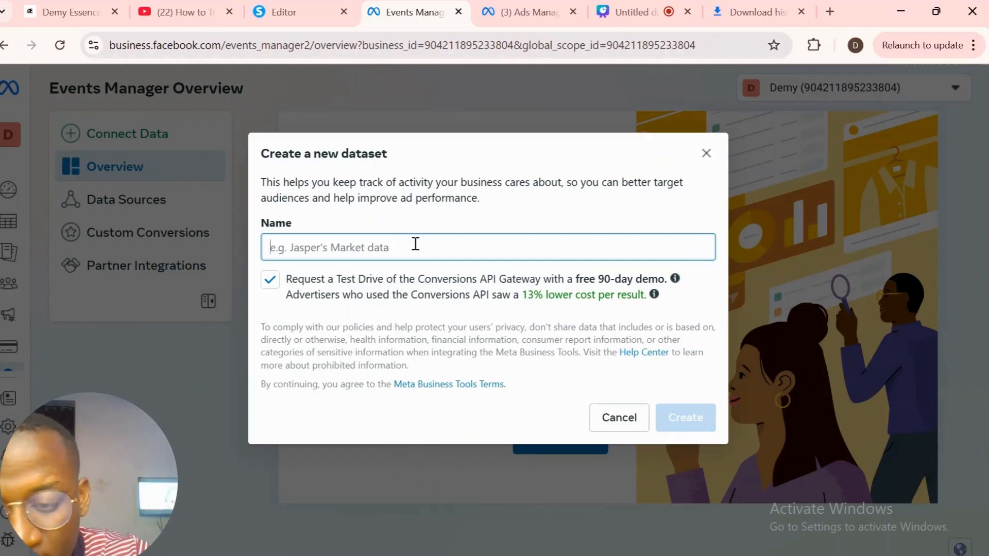
type("test pixel")
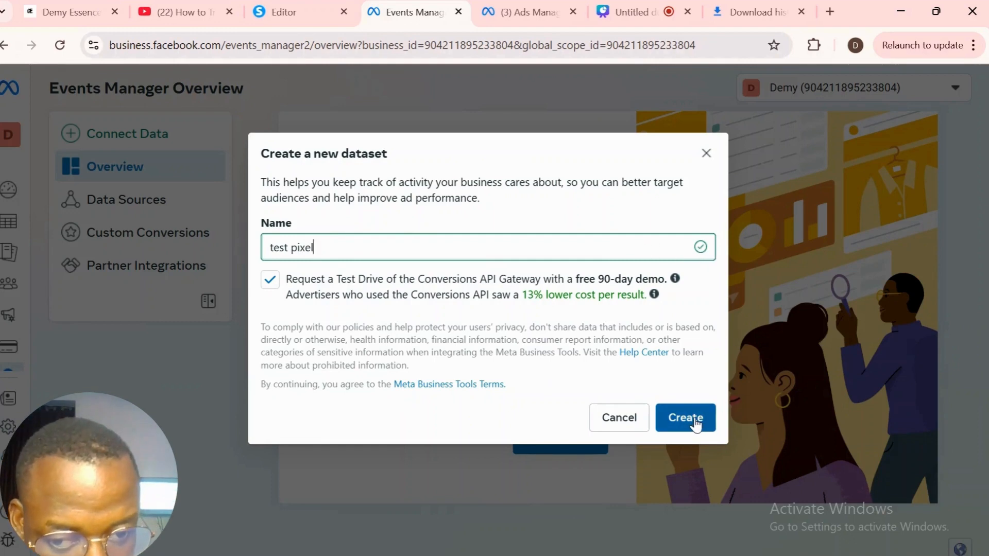
left_click(694, 418)
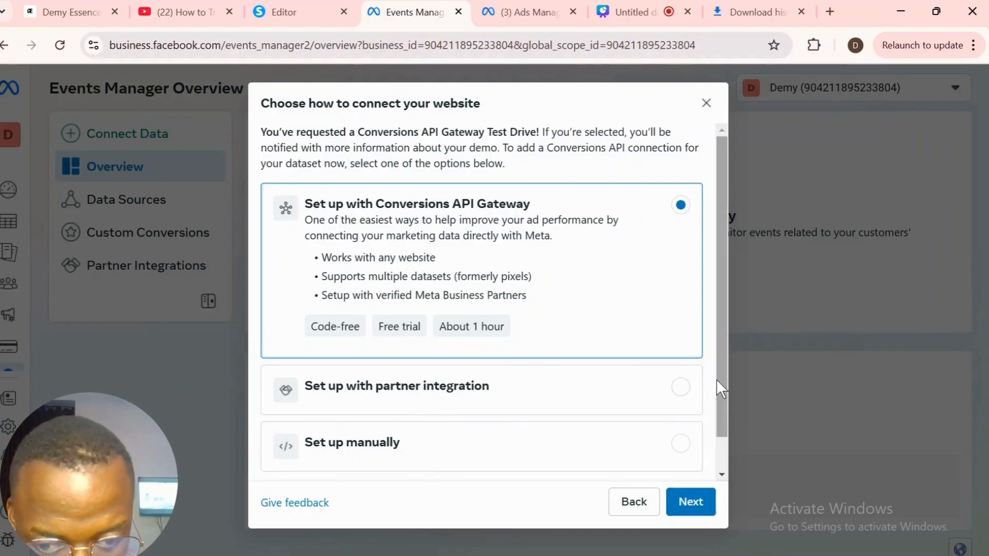
- Choose manual setup with Meta Pixel as the connection method, reaching Instructions
left_click_drag(716, 379, 713, 448)
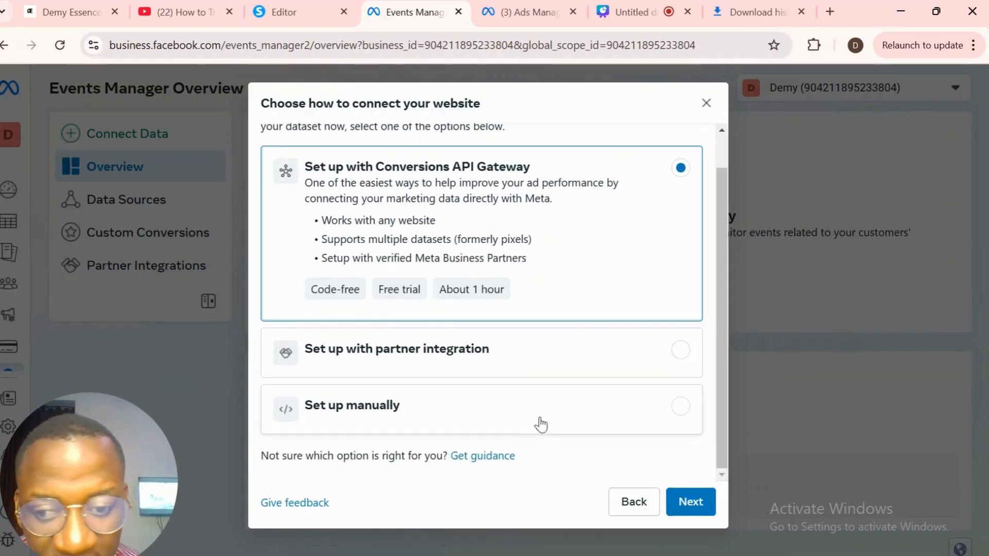
left_click(502, 411)
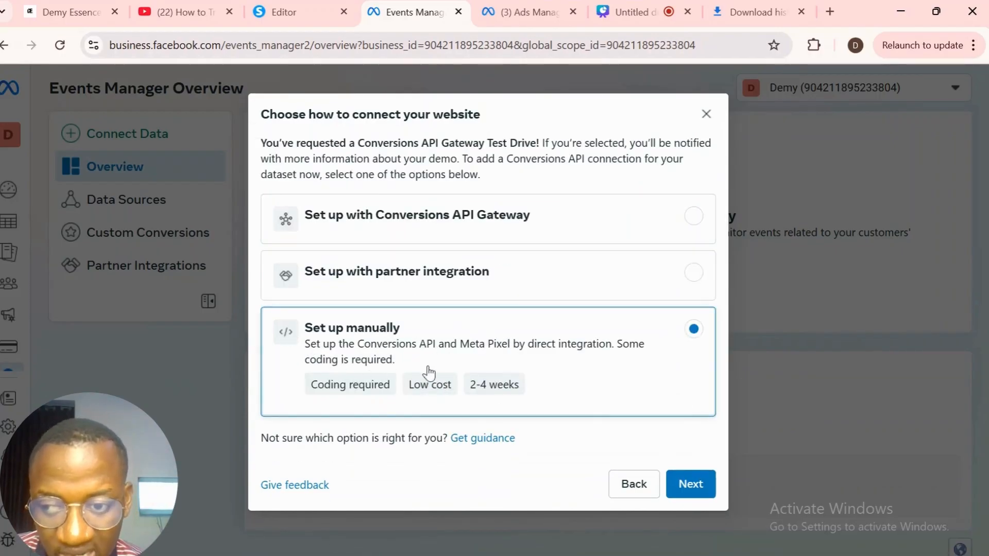
left_click(691, 486)
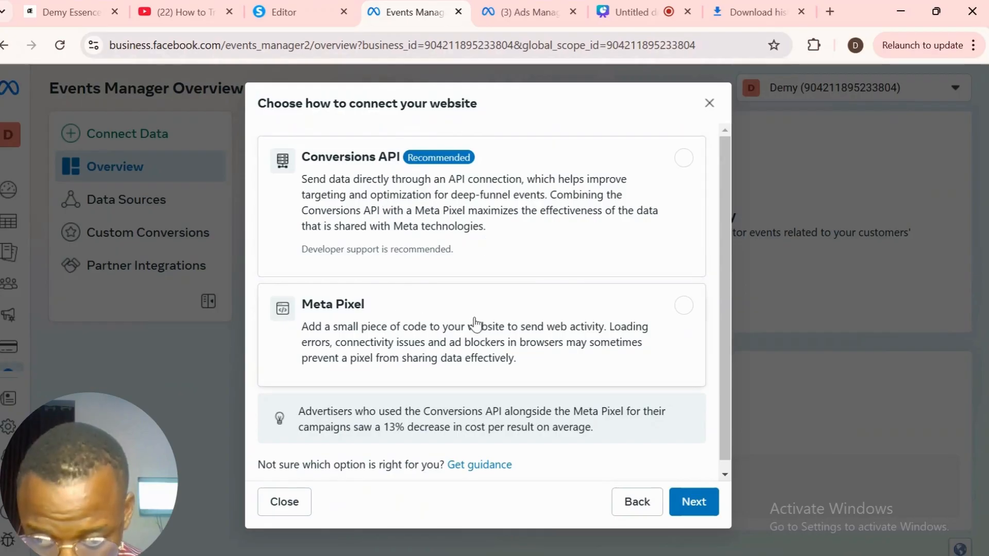
left_click(608, 328)
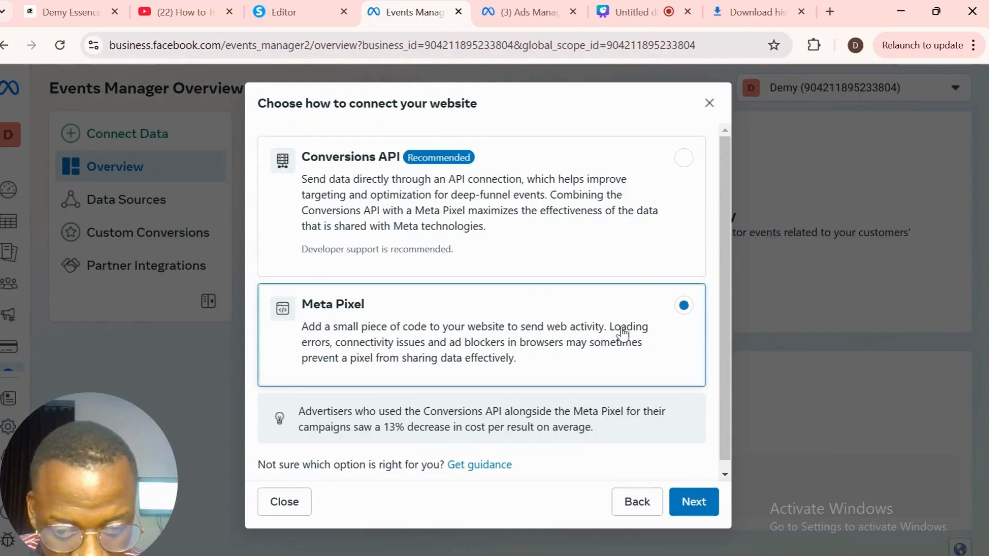
left_click(695, 502)
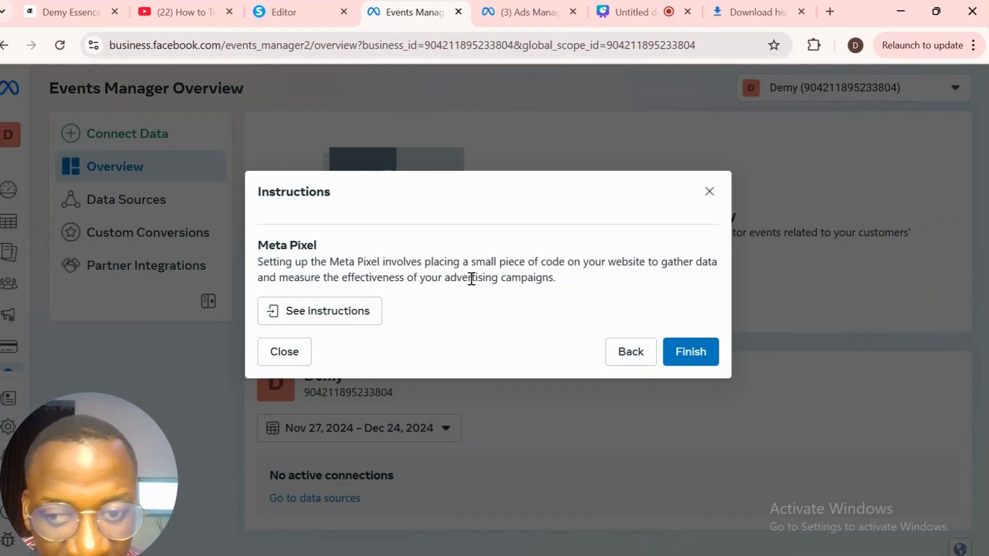
- Finish the wizard and open the test pixel dataset, scrolling to Set up Meta Pixel
left_click(695, 359)
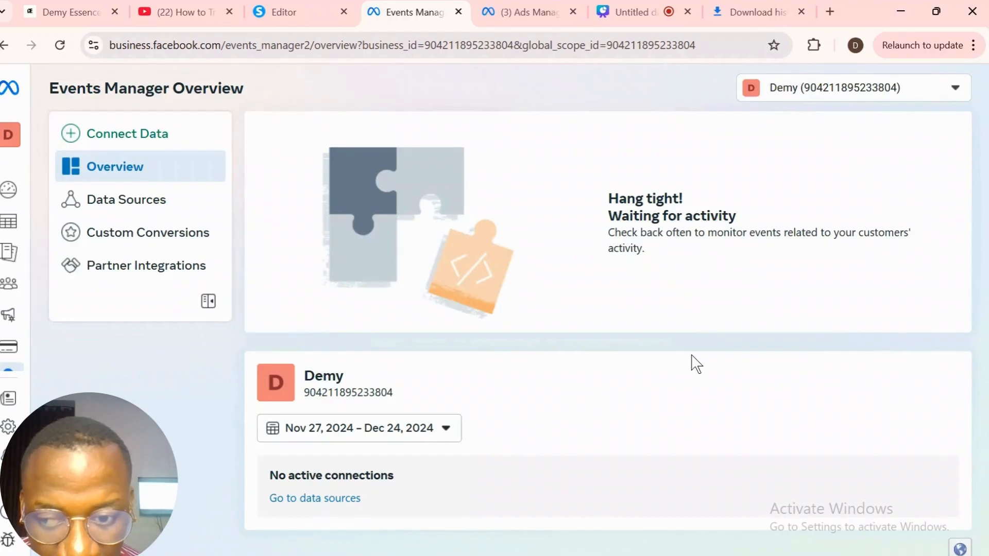
left_click(119, 206)
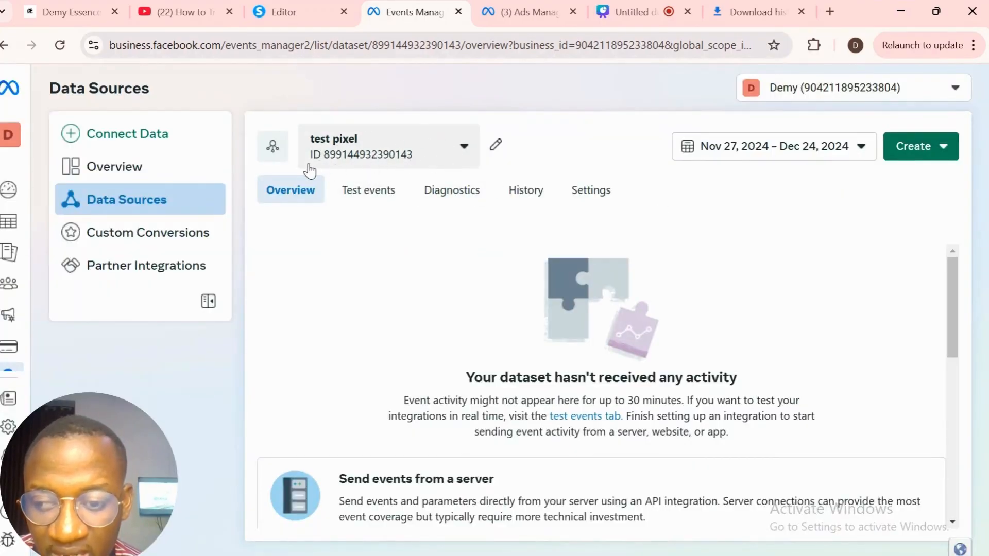
scroll(953, 302, "down", 2)
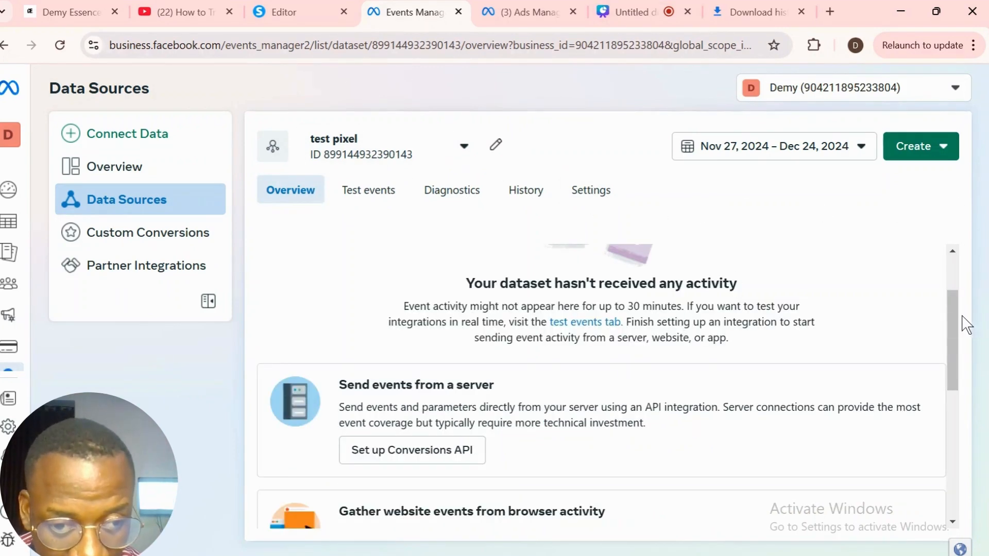
left_click_drag(956, 323, 954, 278)
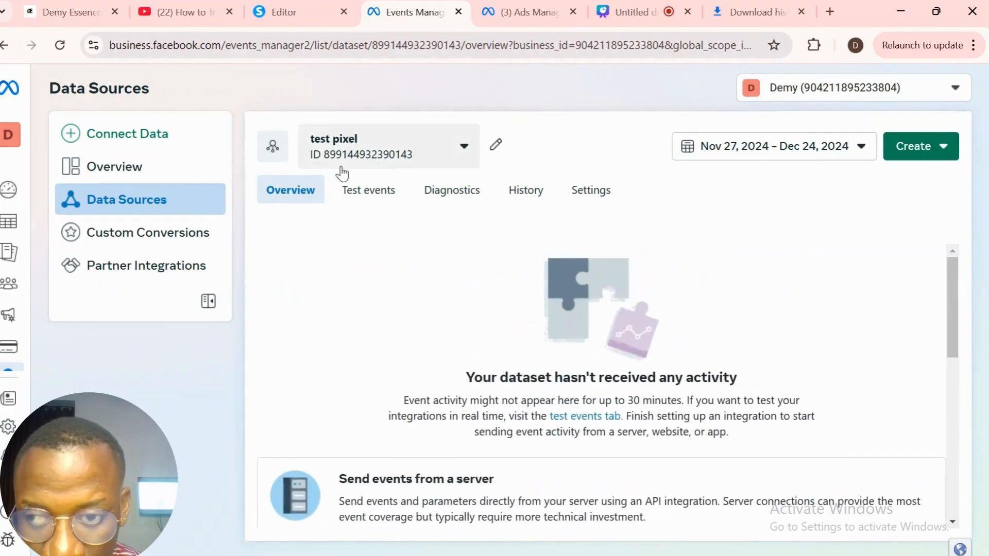
left_click(158, 167)
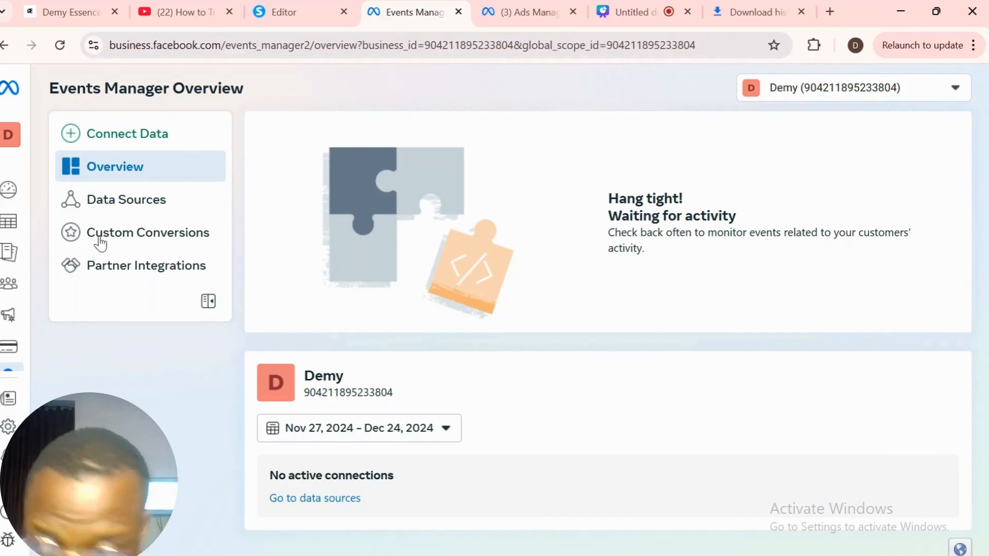
left_click(115, 203)
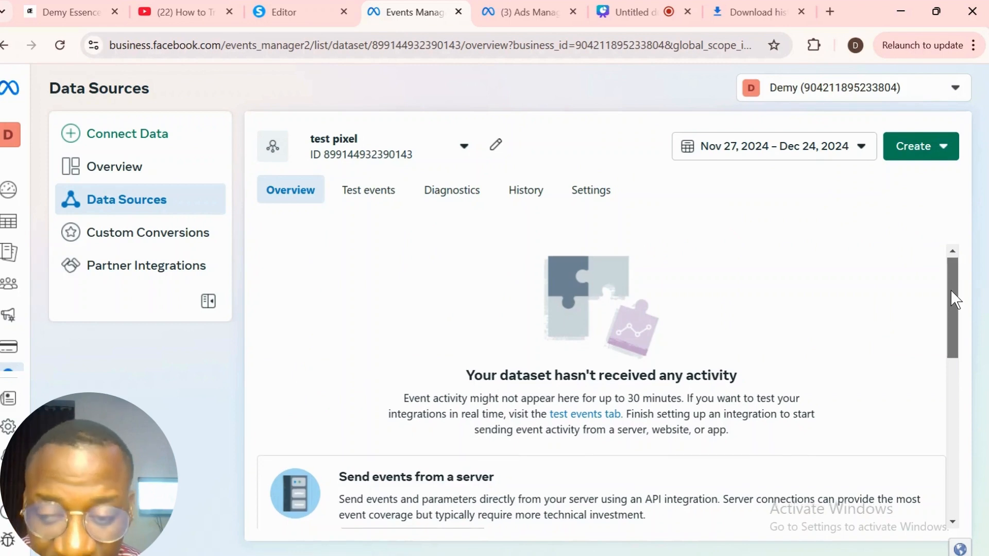
left_click_drag(952, 289, 953, 389)
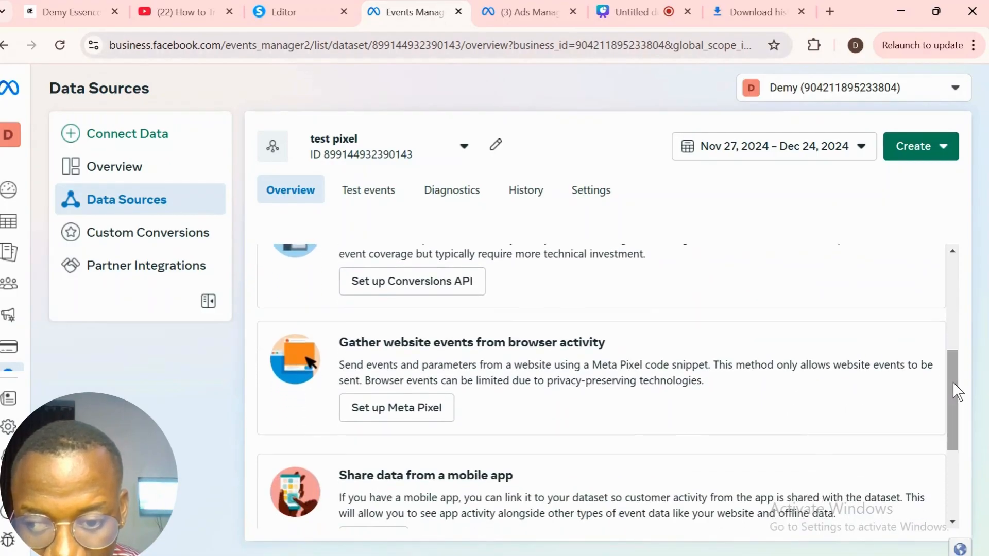
- Set up the Meta Pixel by manual code install and copy its base code into the clipboard
left_click(388, 410)
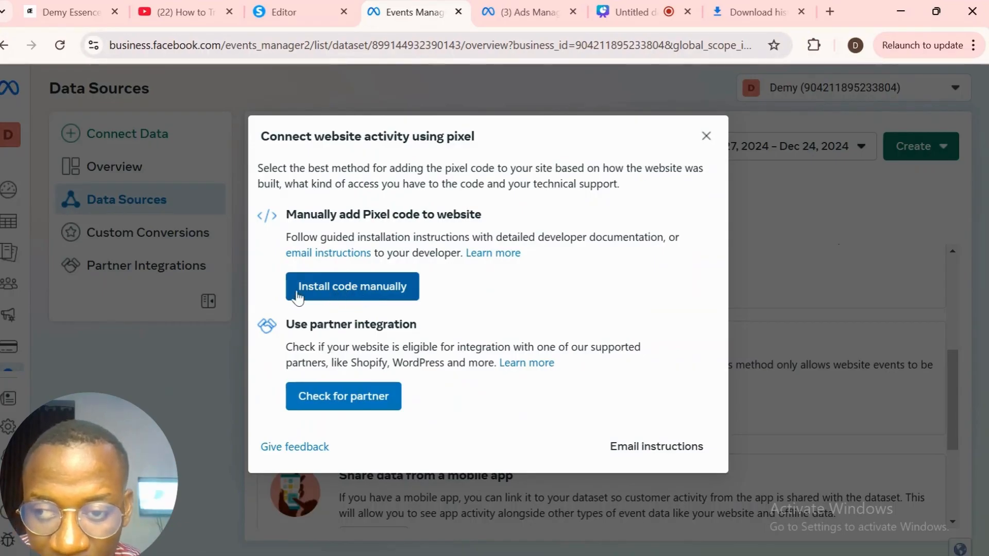
left_click(364, 291)
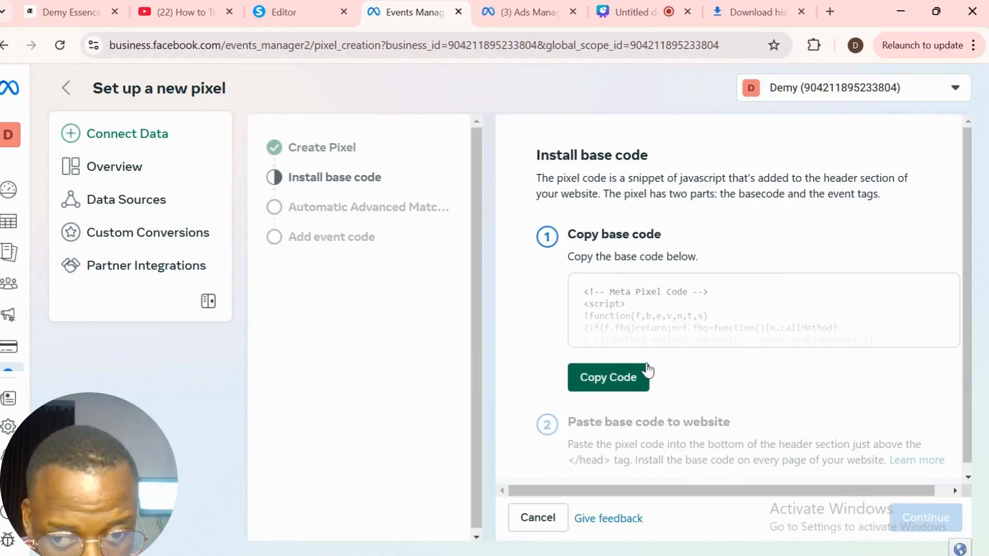
left_click(614, 384)
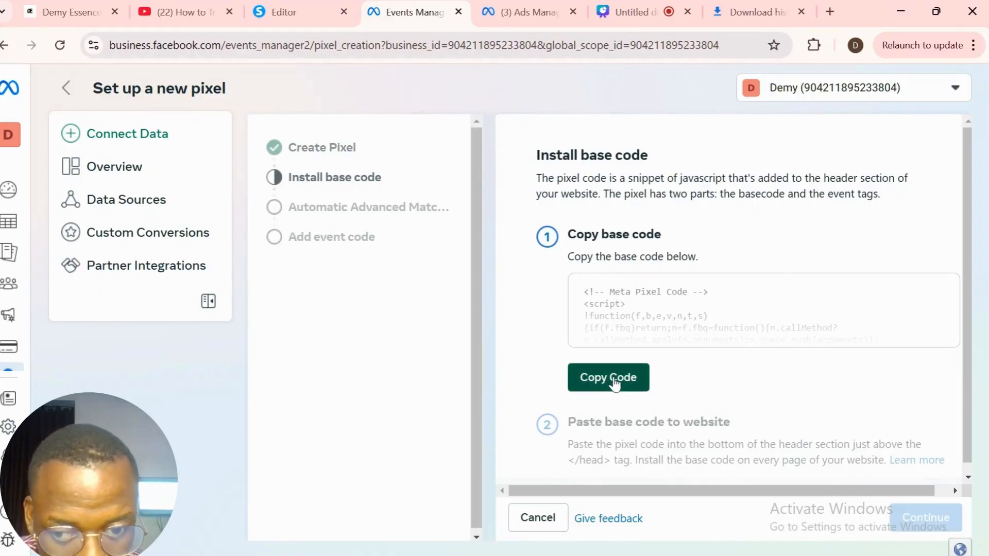
left_click(614, 384)
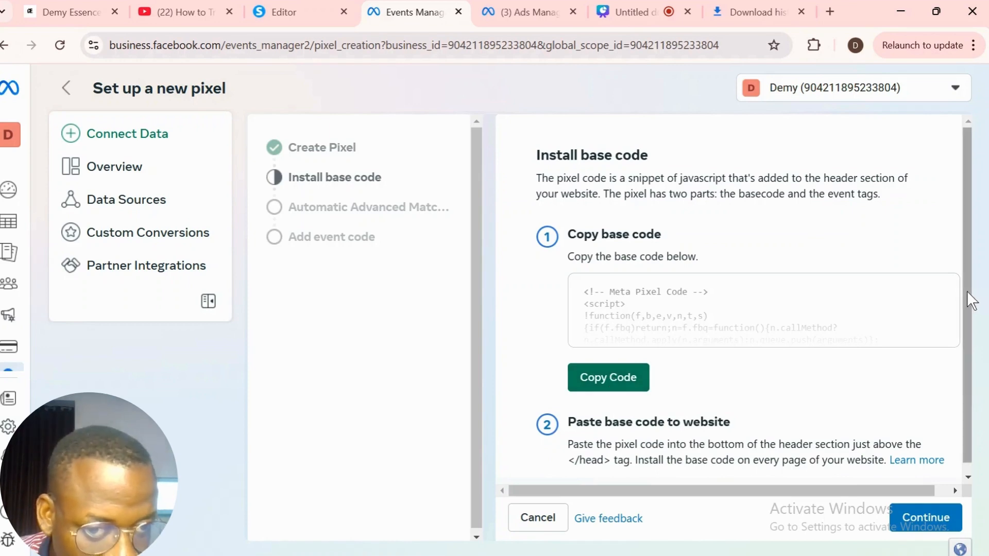
left_click_drag(966, 291, 965, 395)
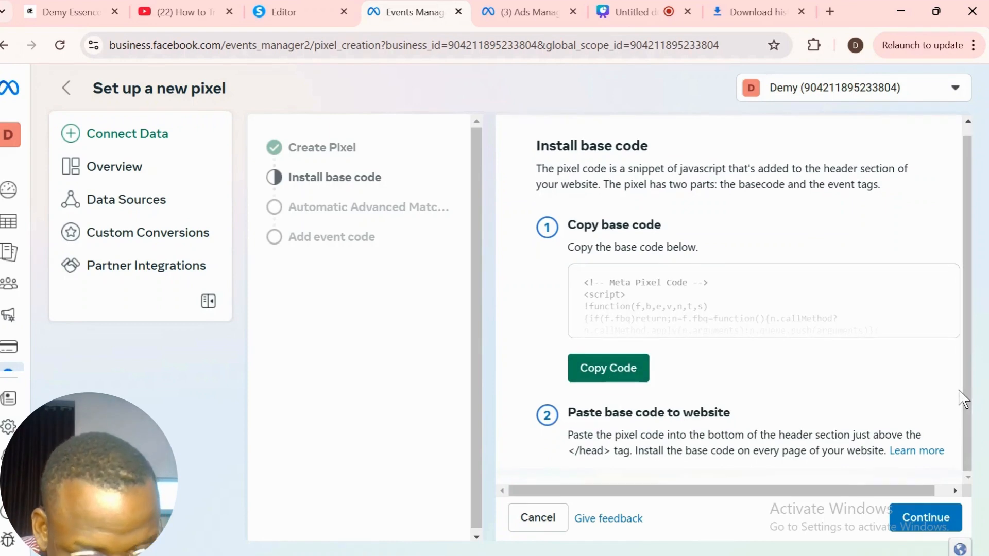
left_click(614, 372)
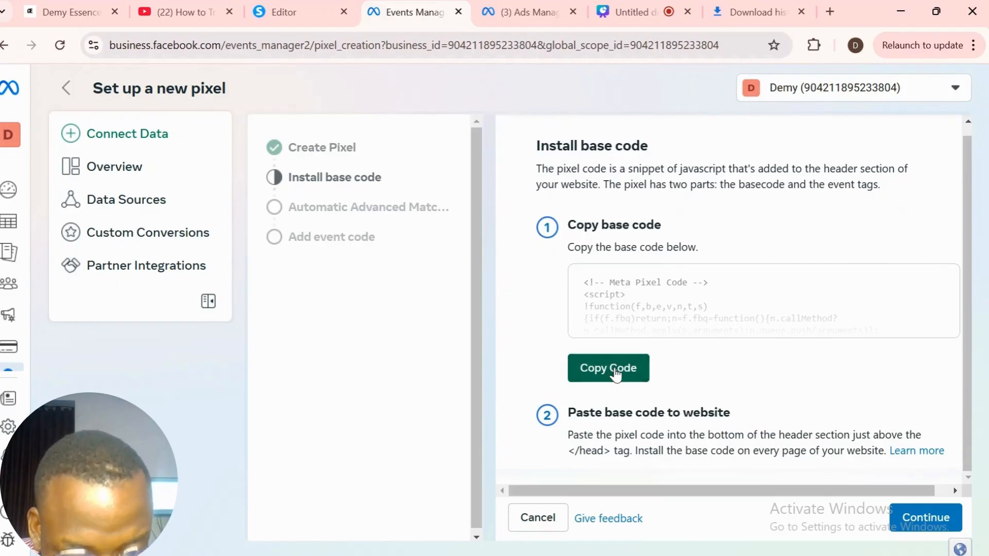
left_click(616, 375)
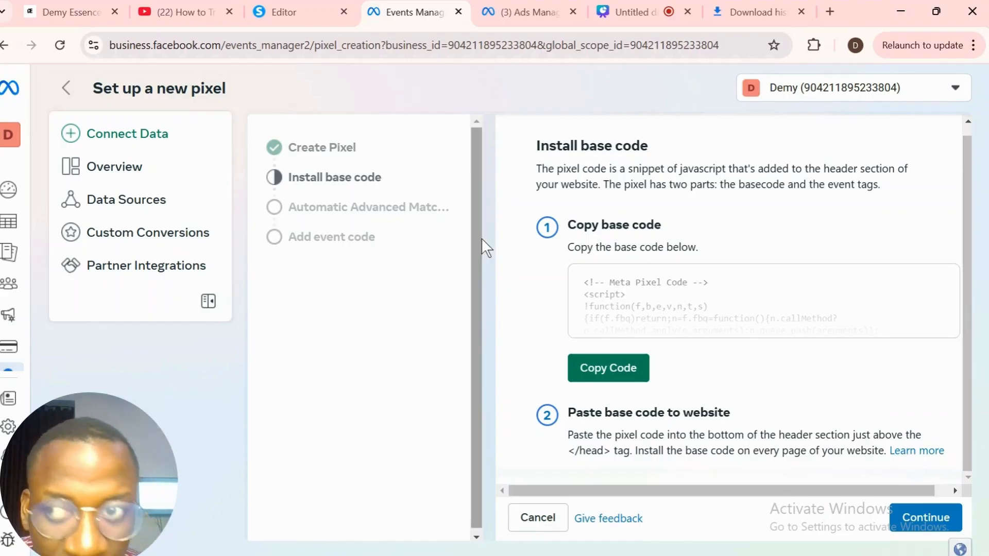
left_click(311, 12)
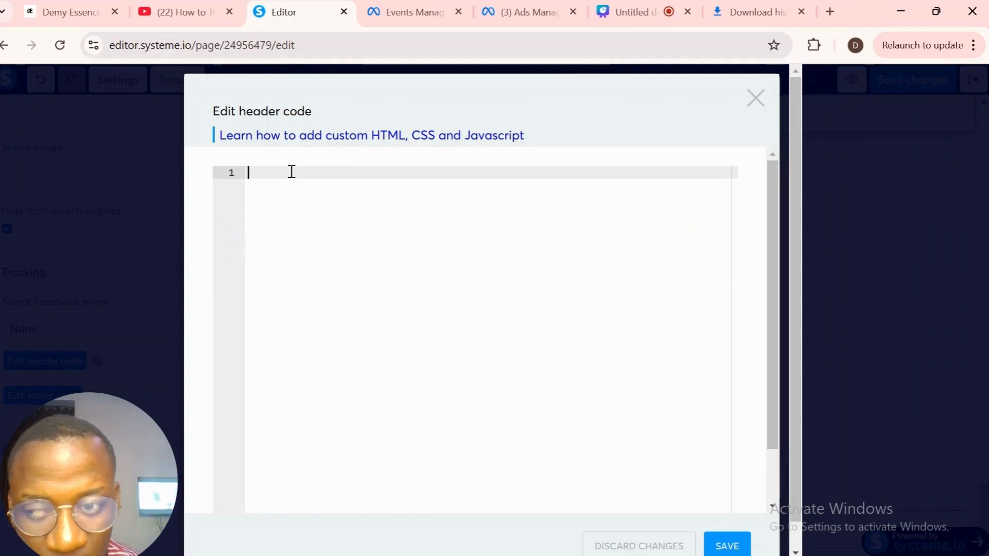
- Paste the pixel base code into the page header, save it, and save the page changes
key("ctrl+v")
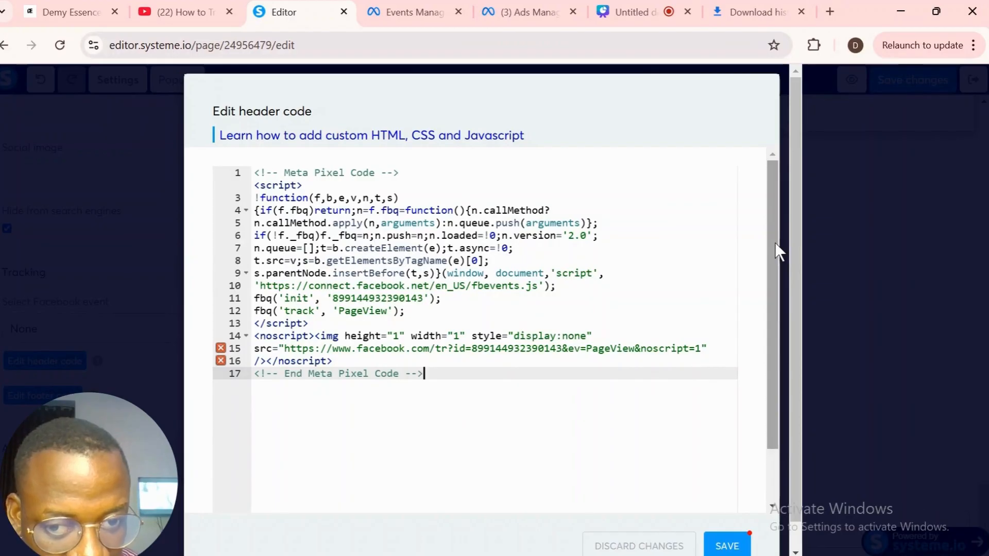
left_click_drag(774, 242, 773, 395)
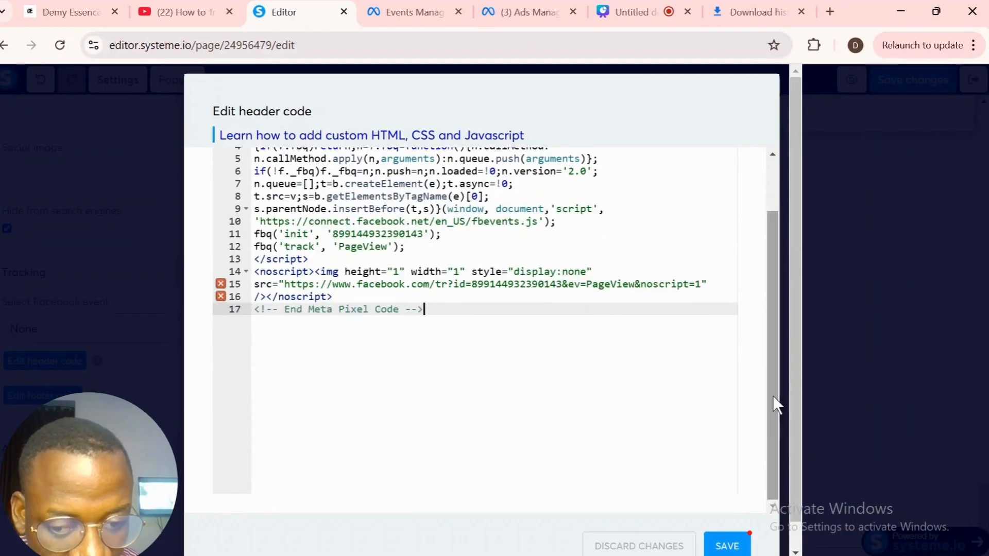
left_click(723, 547)
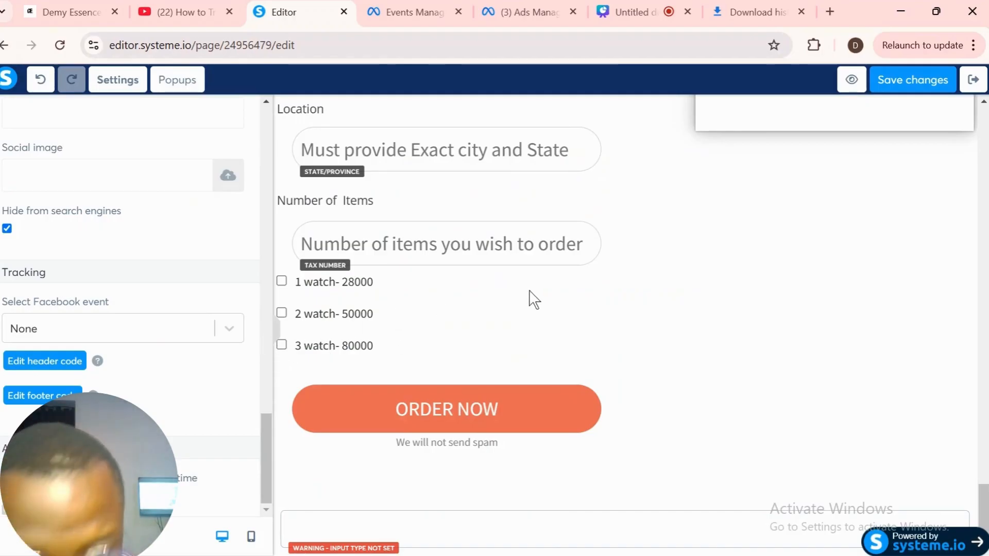
left_click(910, 85)
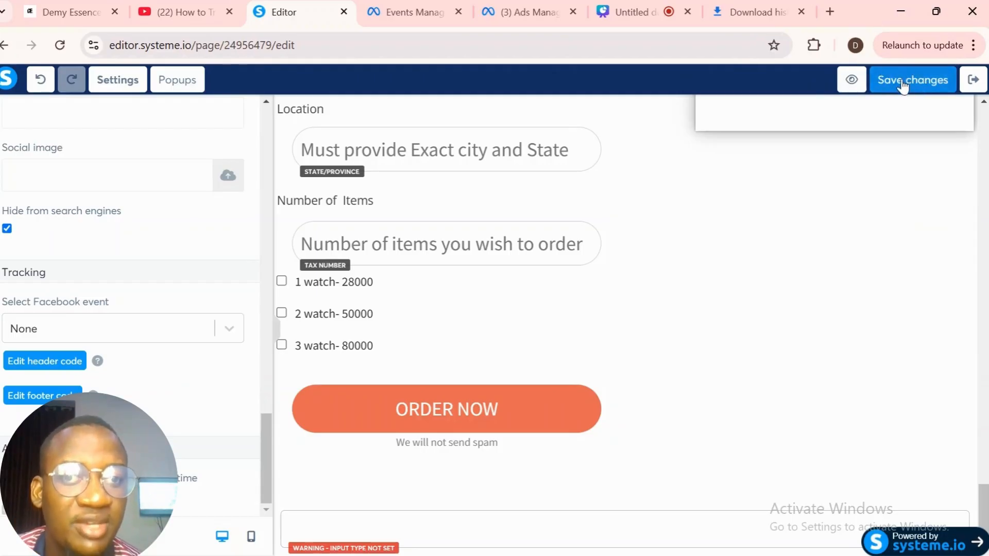
left_click(901, 79)
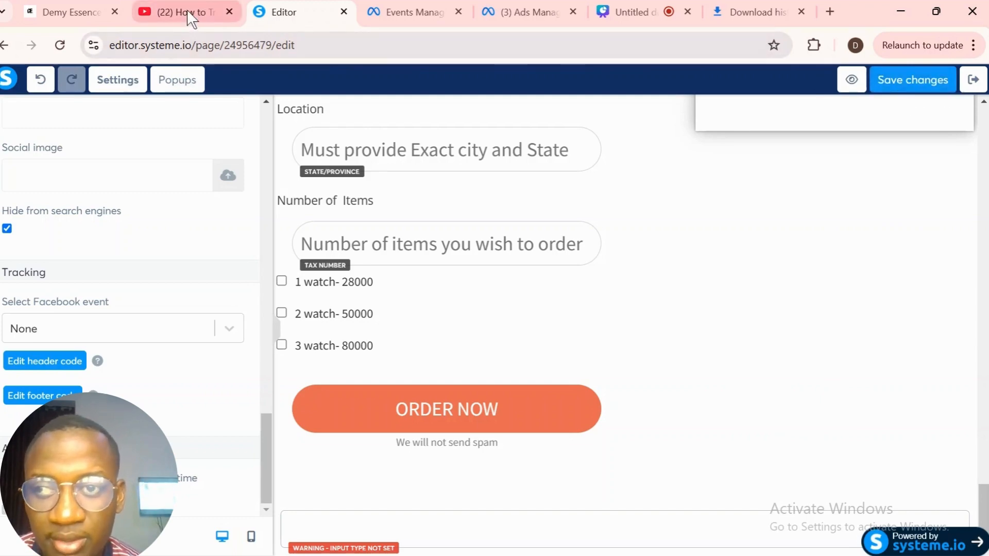
left_click(408, 11)
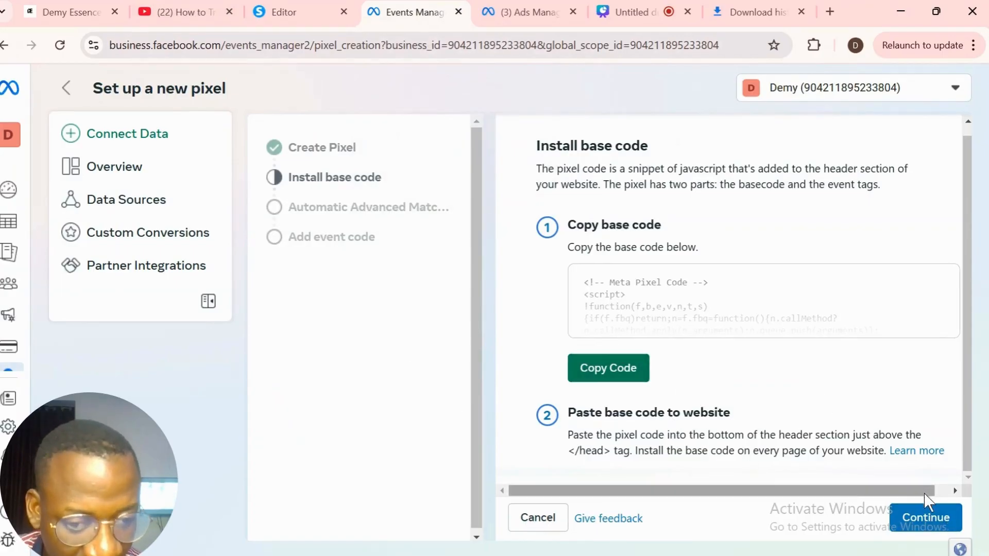
- Enable Automatic Advanced Matching, bring up the event setup URL prompt, and switch to the systeme.io editor
left_click(933, 528)
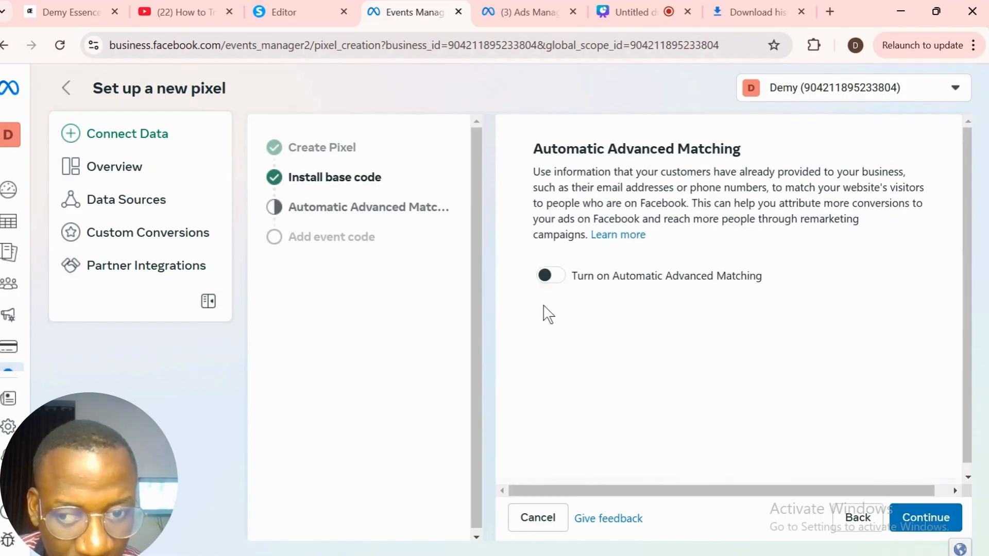
left_click(547, 278)
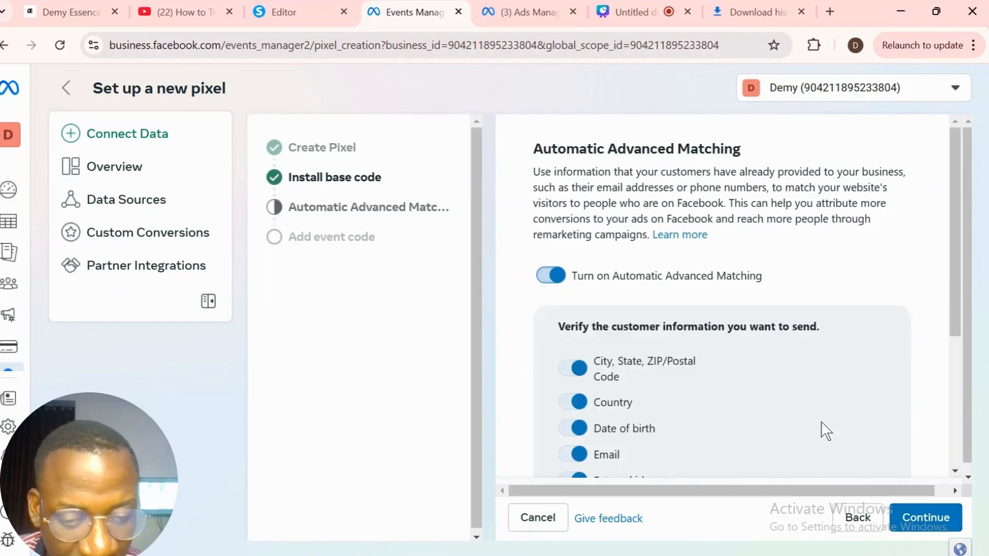
left_click(925, 521)
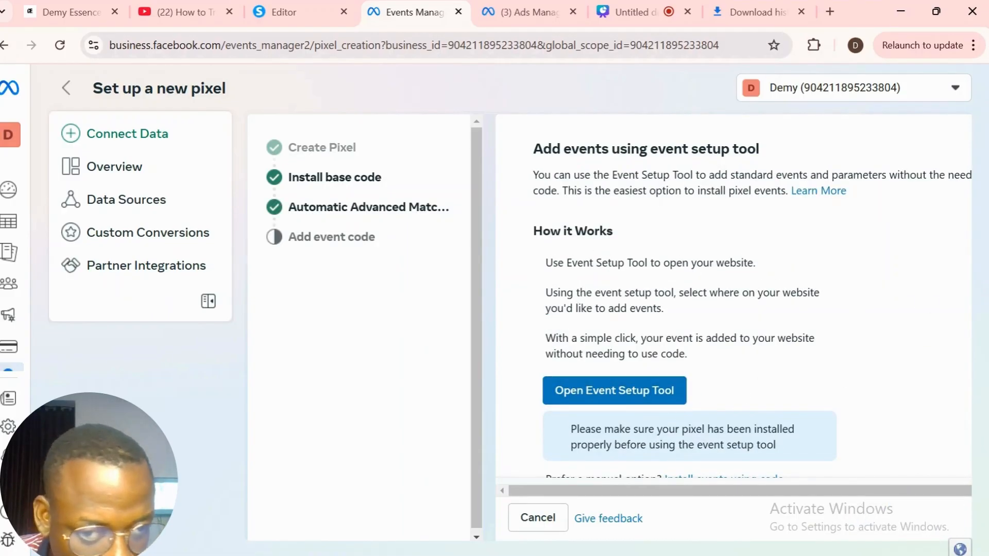
left_click(628, 396)
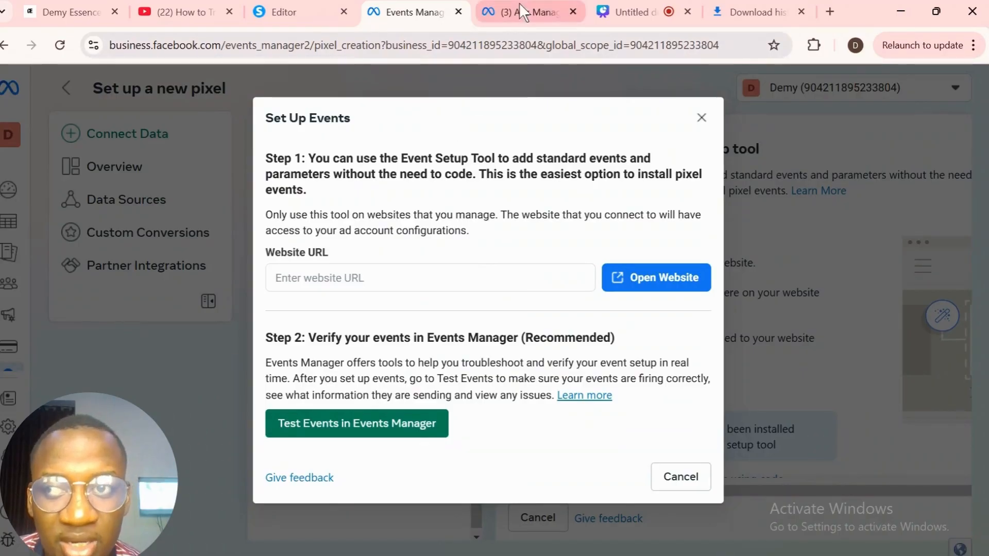
left_click(304, 11)
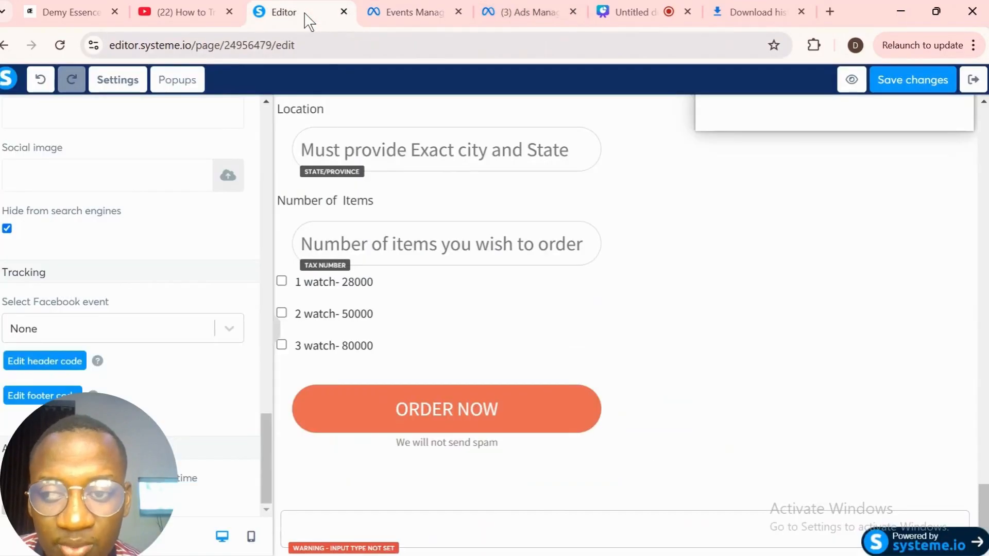
- Copy the live link of the test1 funnel's Microphone step from its Step configuration
left_click(4, 45)
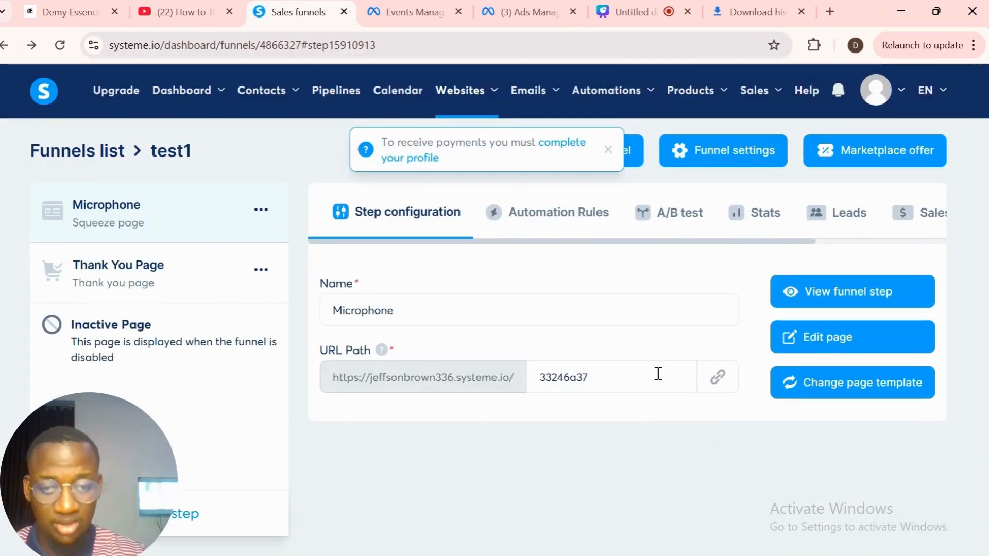
left_click(717, 380)
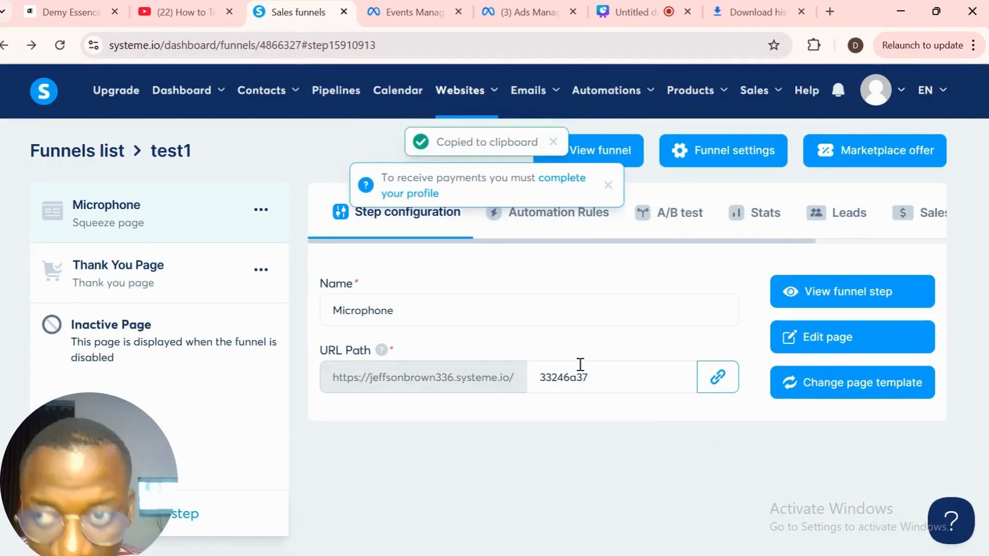
left_click(410, 16)
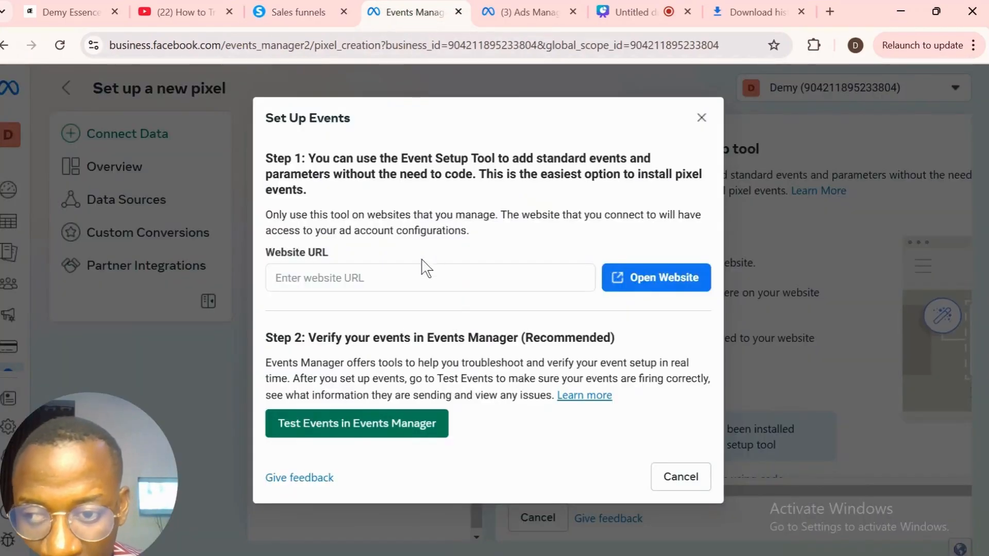
- Paste the Microphone page link into the event setup Website URL field
left_click(407, 282)
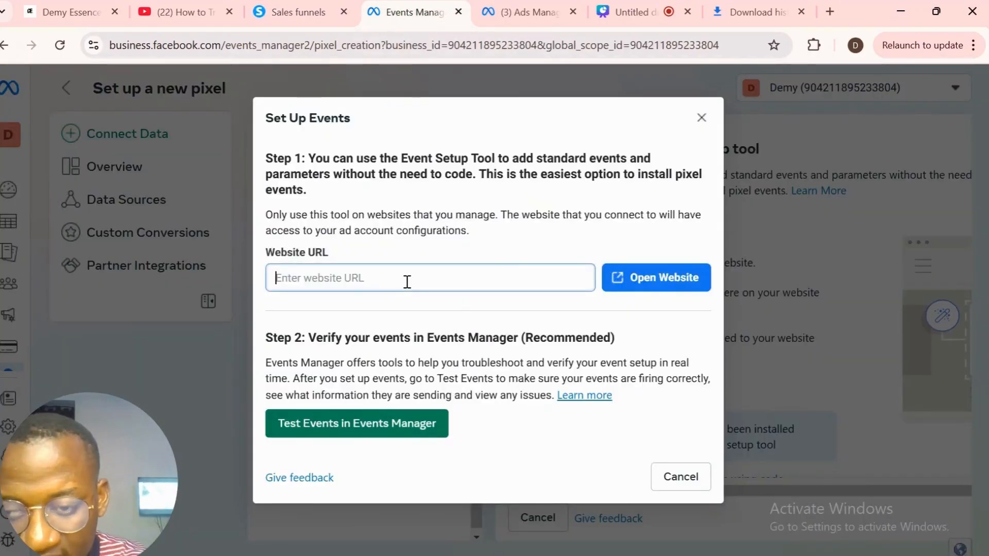
key("ctrl+v")
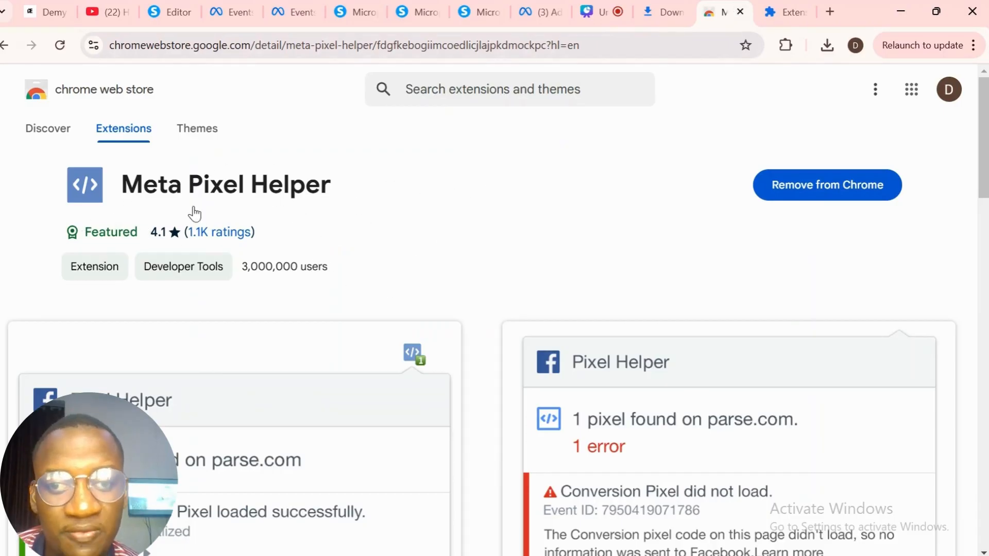
mouse_move(73, 231)
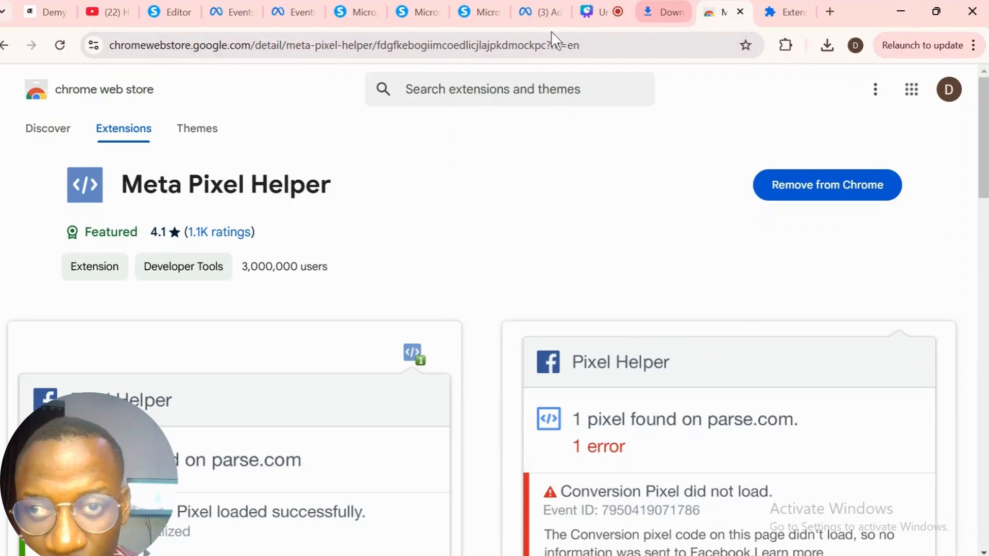
- Reload the live watch sales page and verify Pixel Helper finds one pixel firing PageView
left_click(476, 14)
left_click(470, 45)
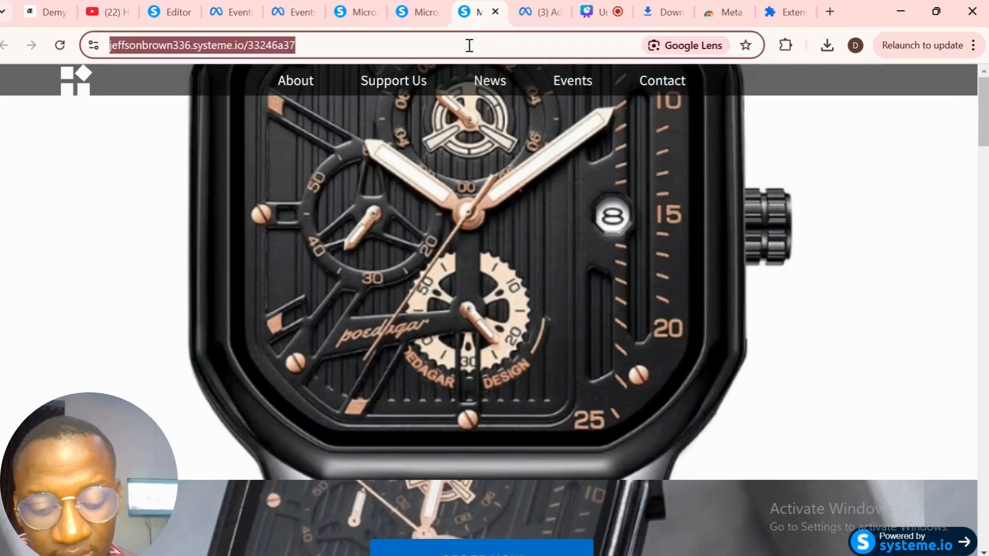
key("Return")
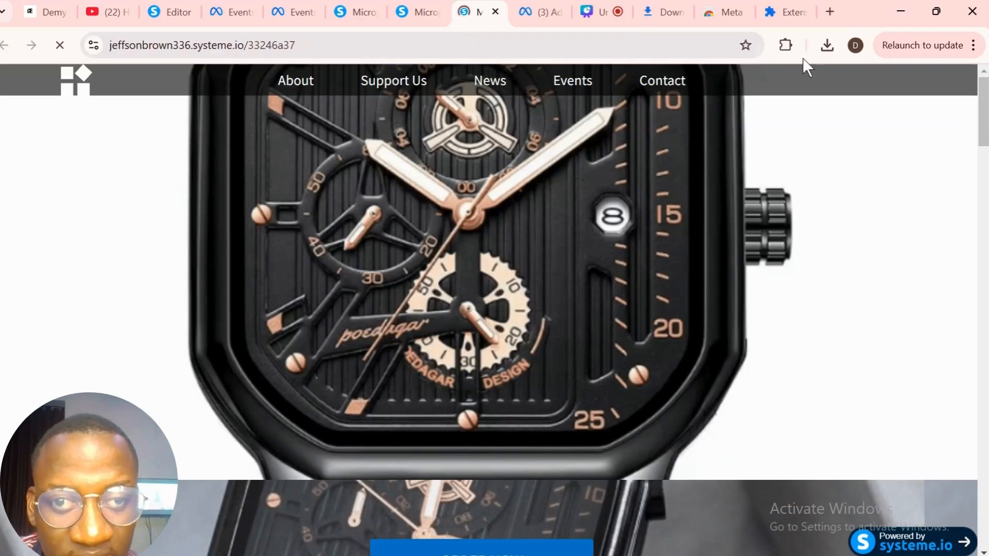
left_click(786, 46)
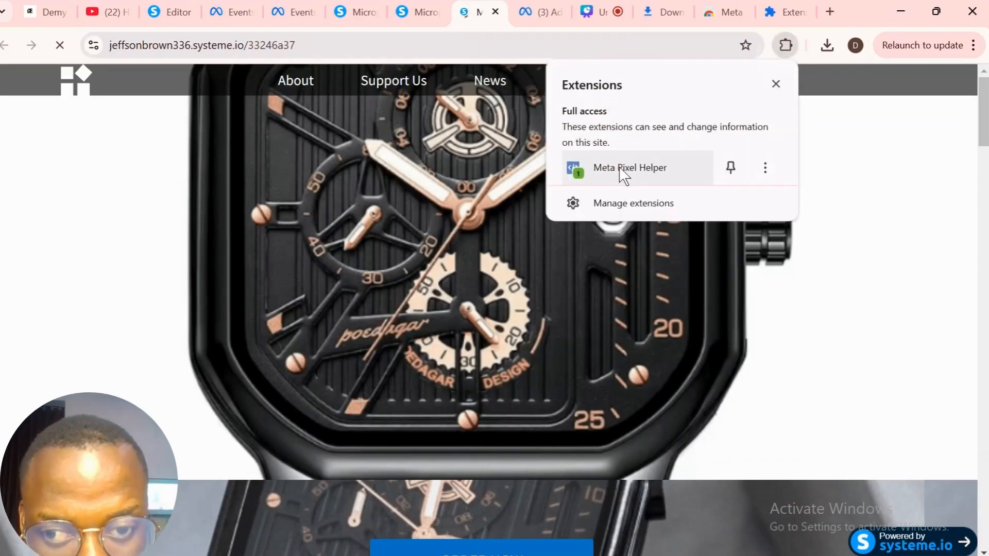
left_click(590, 170)
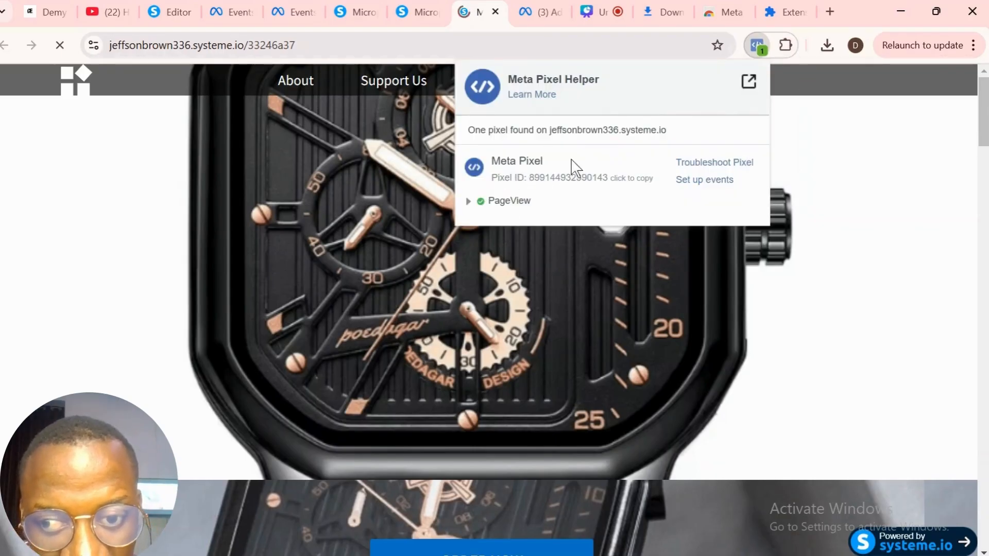
left_click(889, 225)
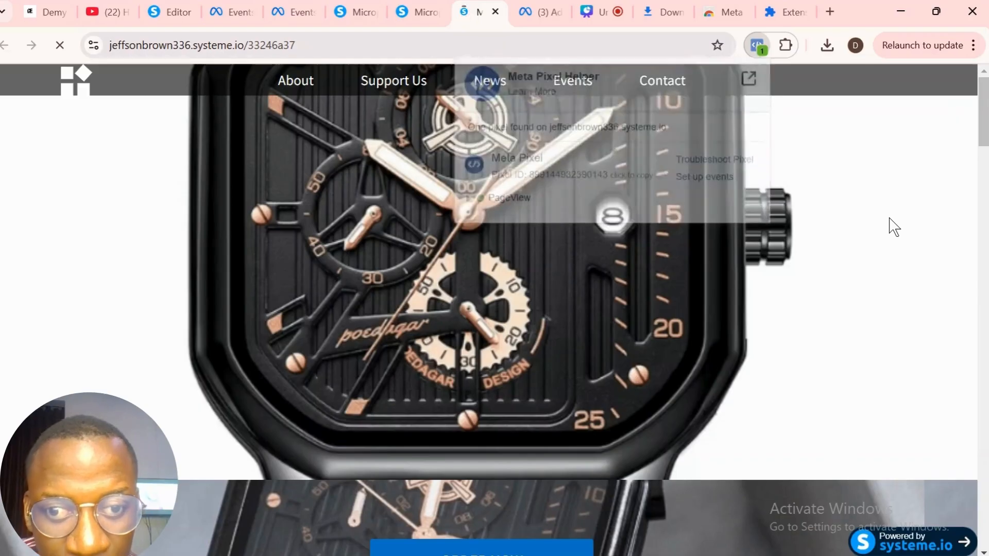
- Move between the order form and watch page tabs, ending on Ads Manager campaigns
mouse_move(984, 135)
left_mouse_down()
mouse_move(986, 539)
mouse_move(985, 134)
left_mouse_up()
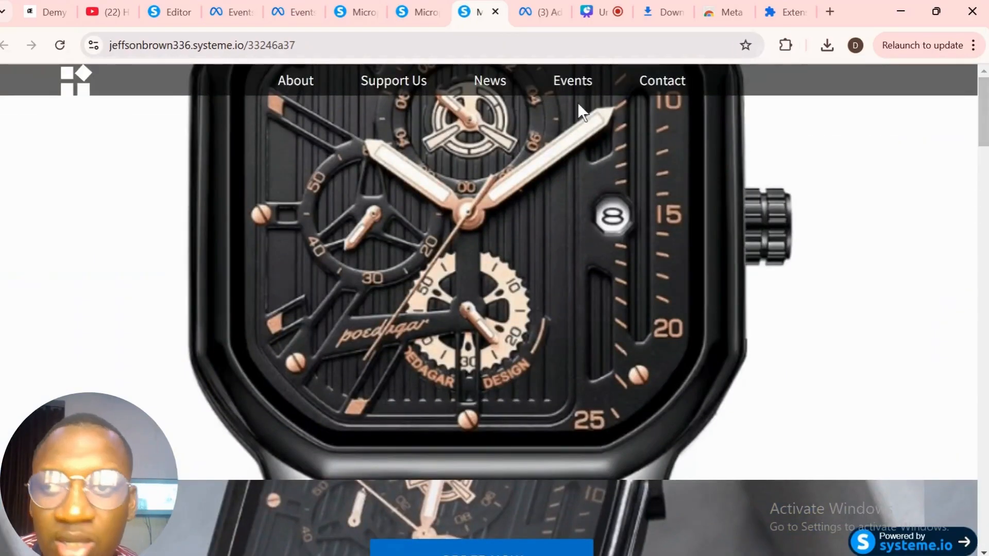
left_click(417, 14)
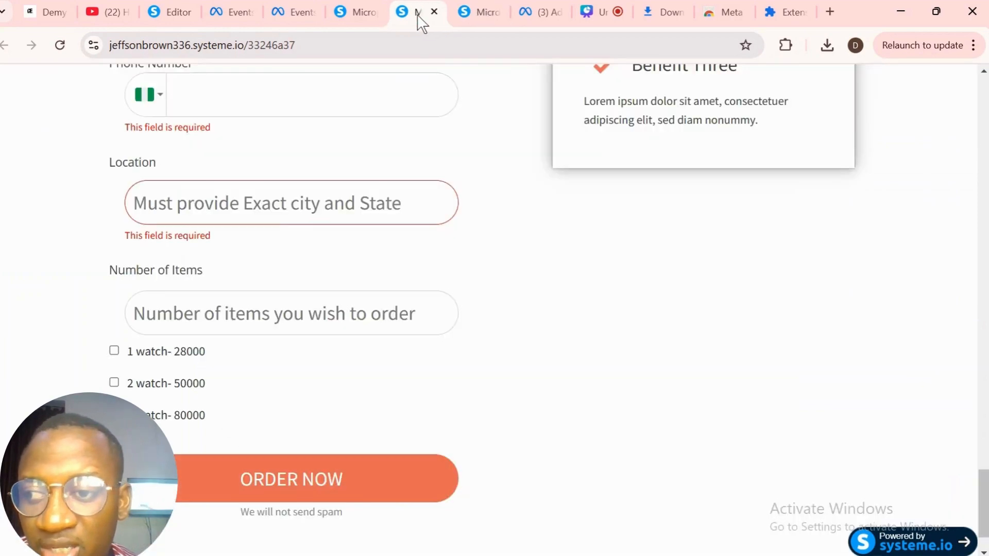
left_click(356, 11)
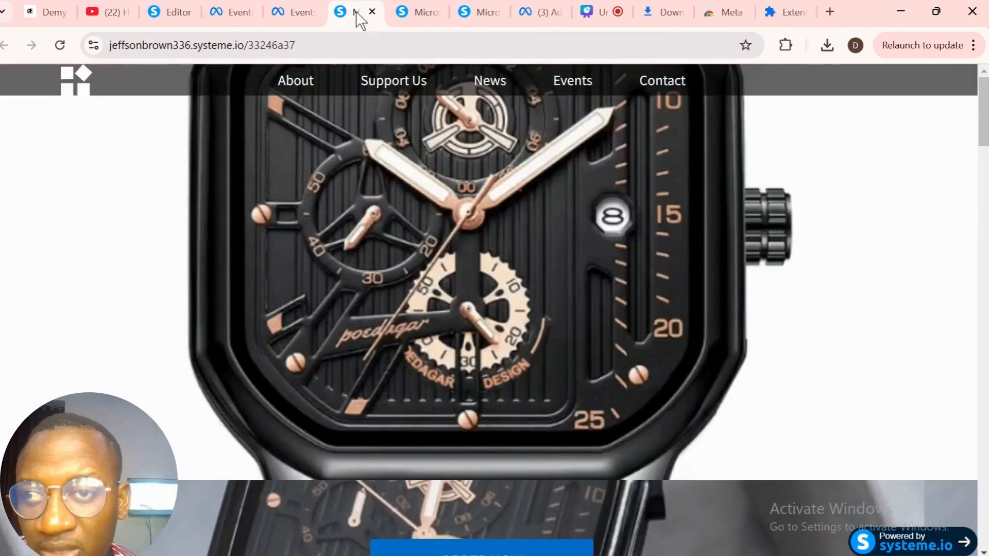
left_click(532, 11)
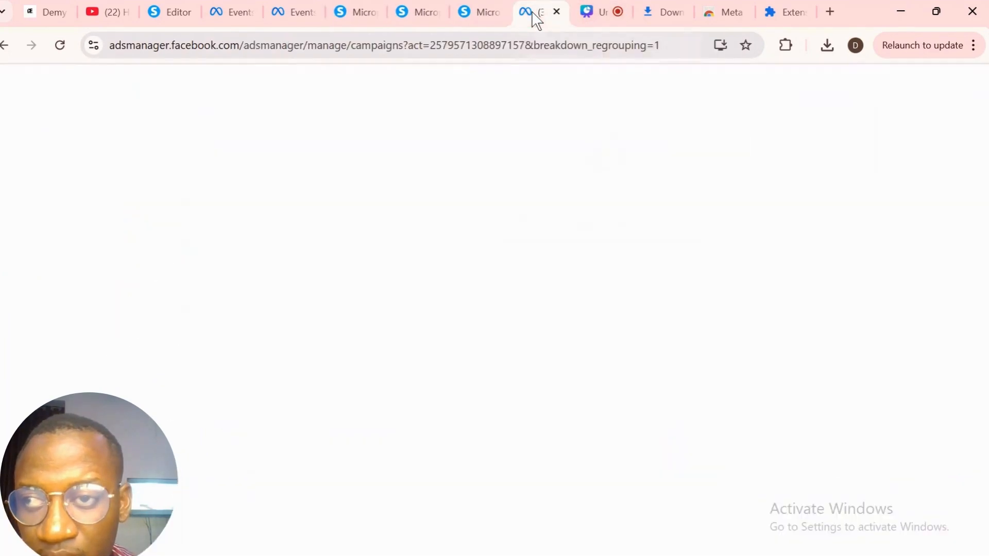
- Open Test events for the test pixel and move the watch page tab ahead of the others
left_click(291, 14)
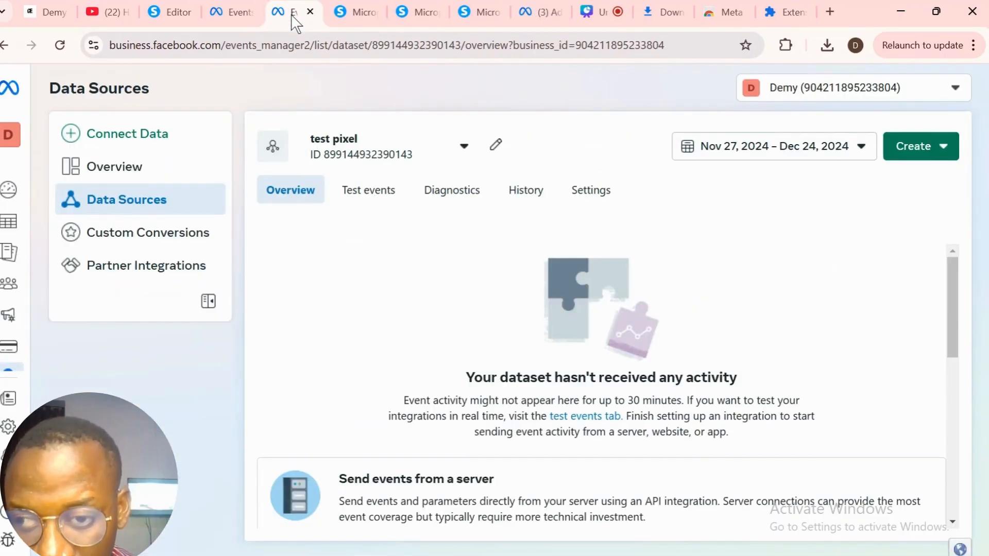
left_click(357, 196)
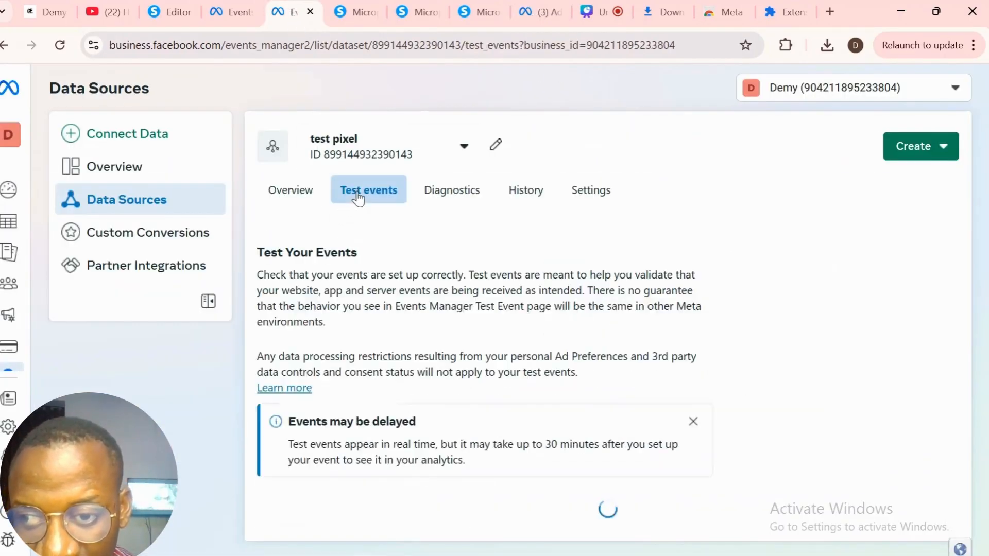
left_click(539, 10)
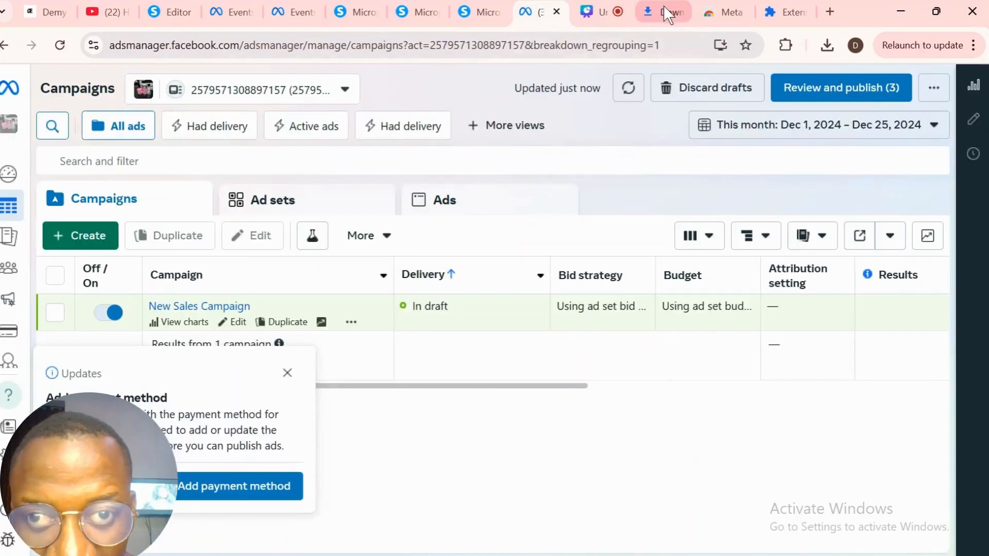
left_click(479, 14)
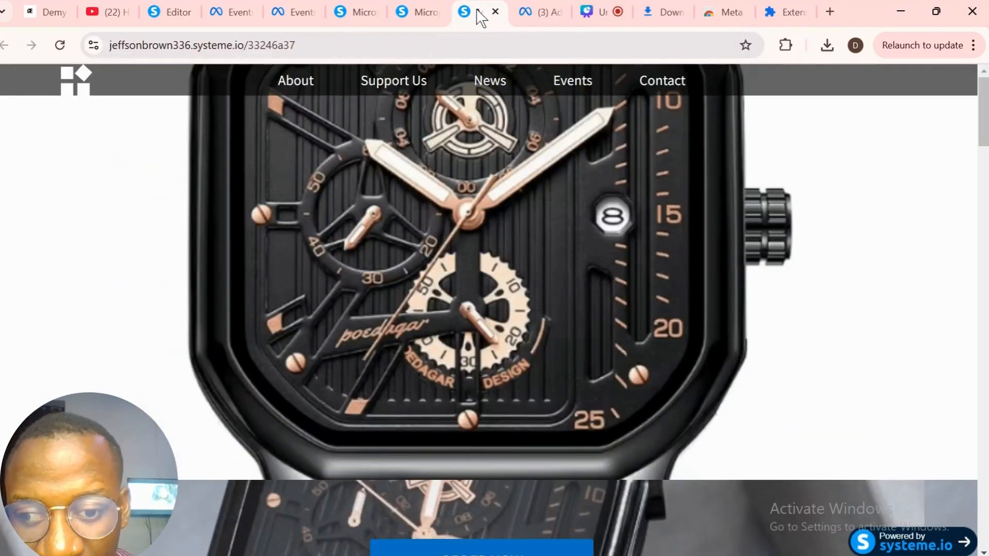
left_click(428, 44)
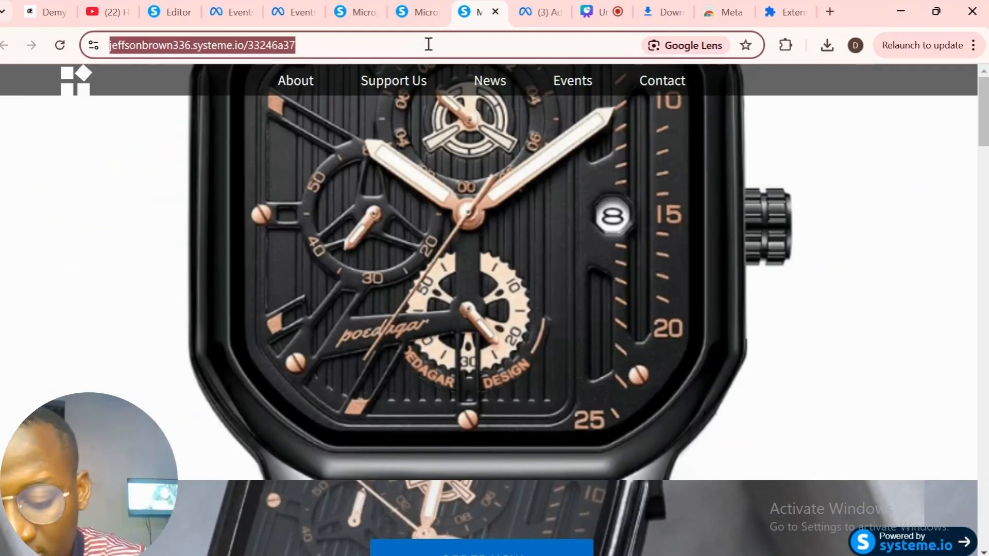
left_click_drag(476, 12, 352, 10)
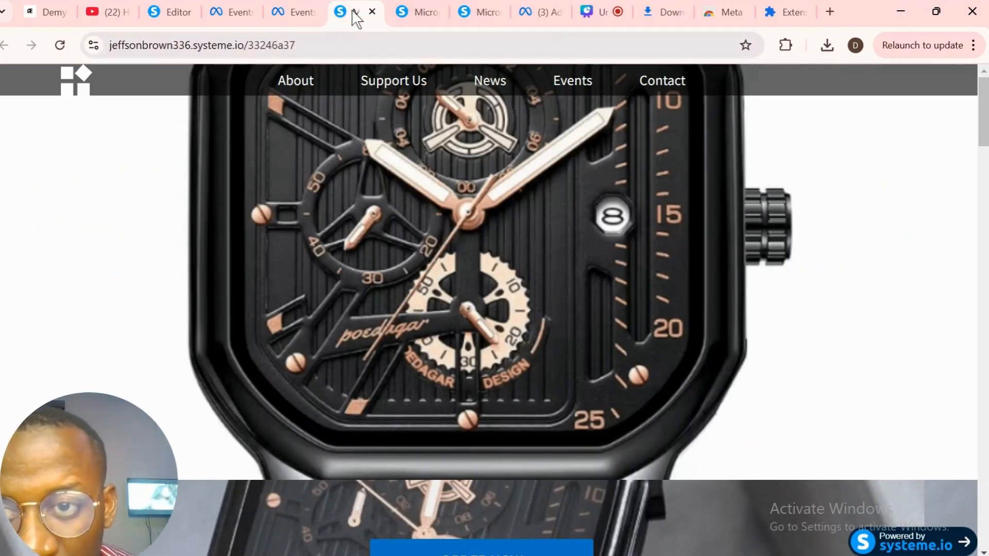
left_click(292, 14)
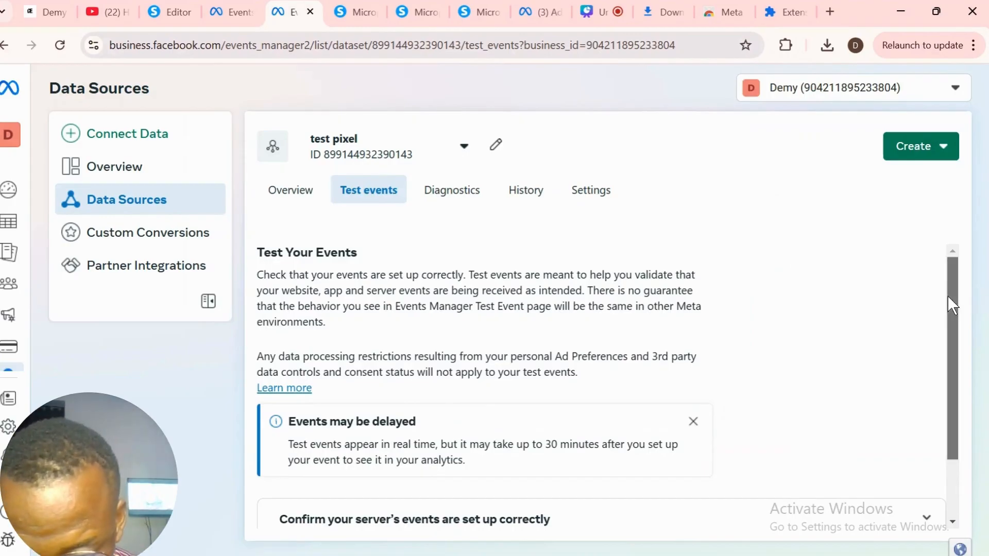
- Open the funnel page from the website testing instructions and confirm a processed PageView arrives
scroll(949, 298, "down", 2)
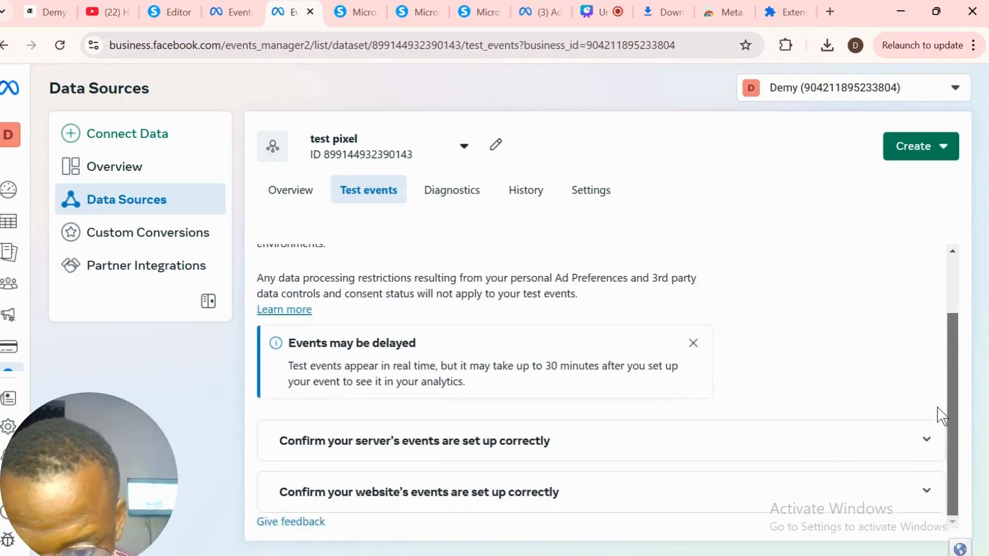
left_click(469, 495)
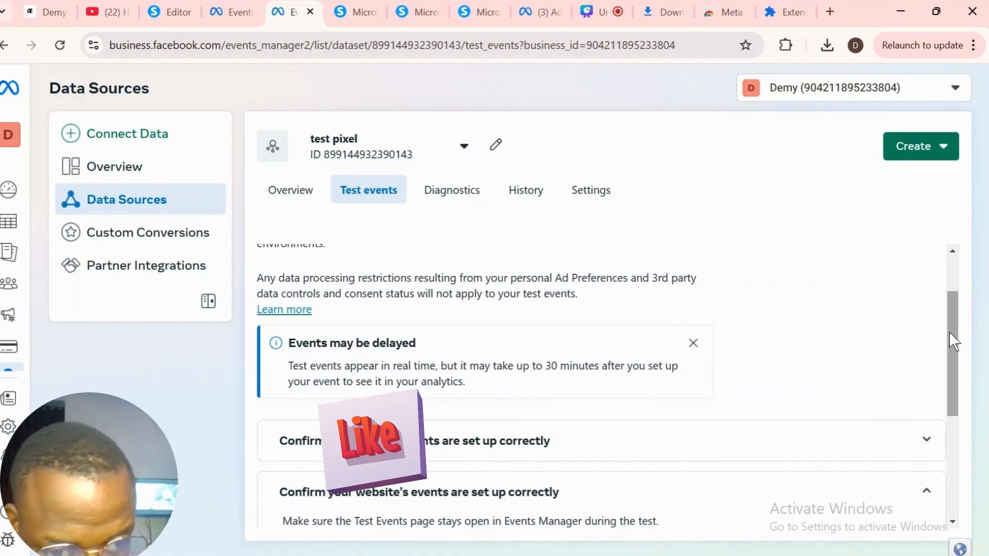
scroll(951, 335, "down", 5)
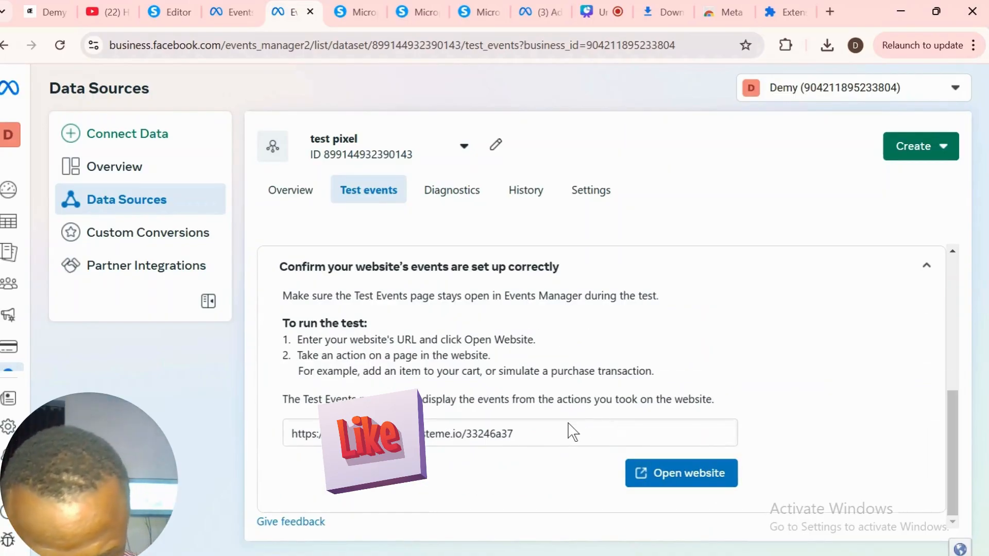
left_click(666, 473)
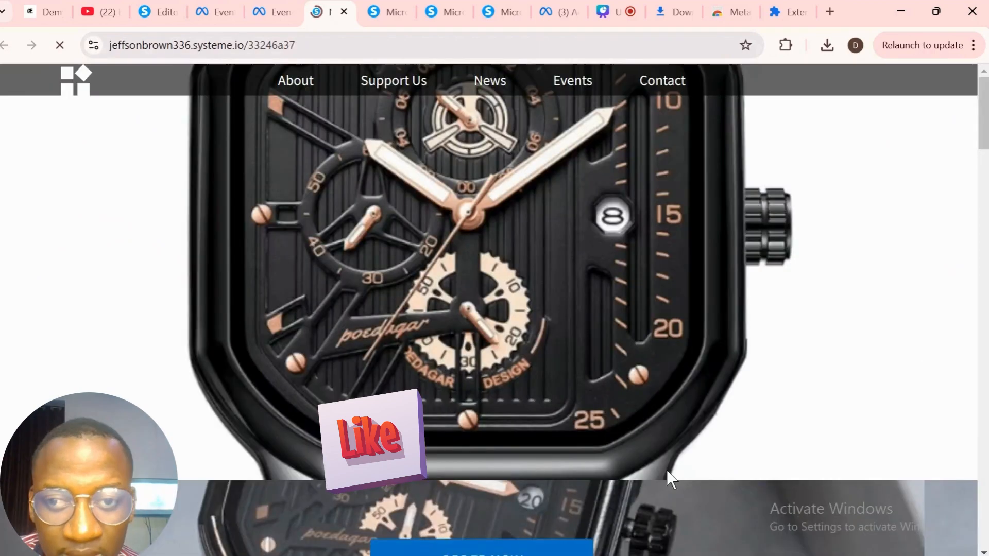
left_click(268, 12)
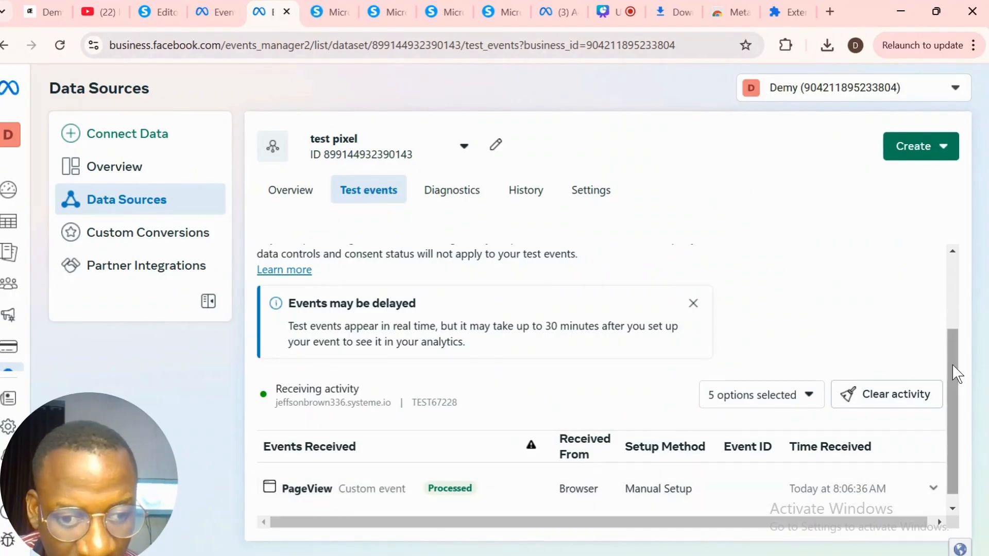
scroll(935, 464, "down", 1)
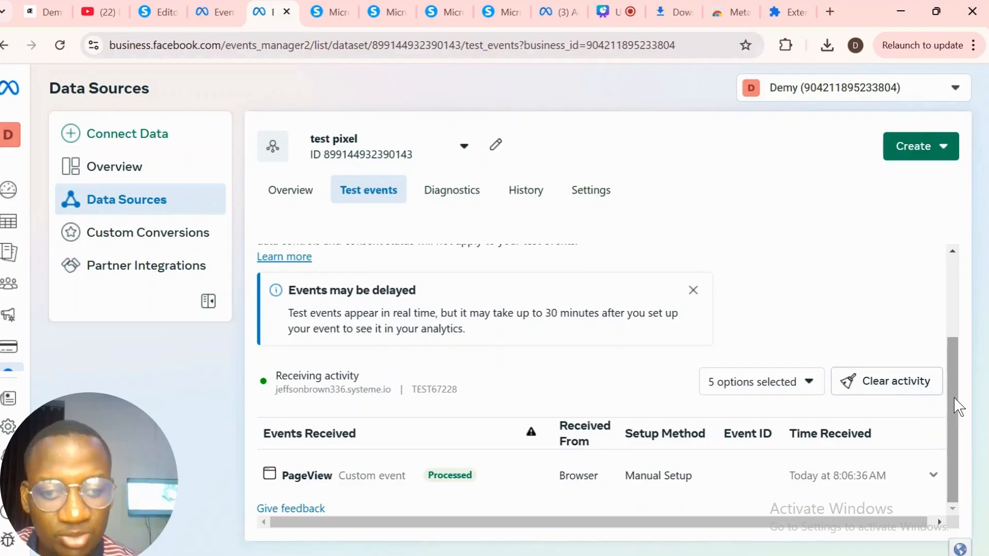
left_click_drag(952, 399, 917, 483)
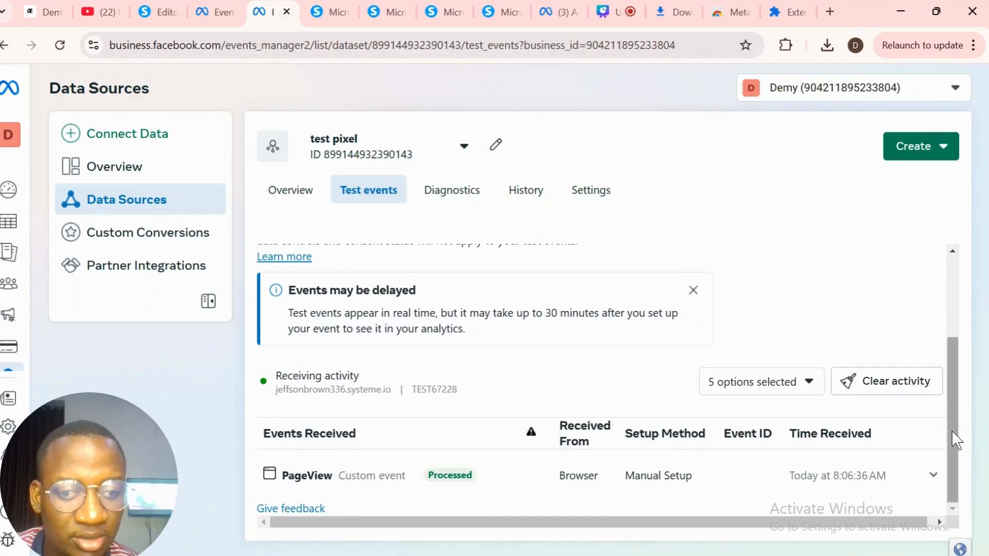
left_click_drag(953, 410, 934, 467)
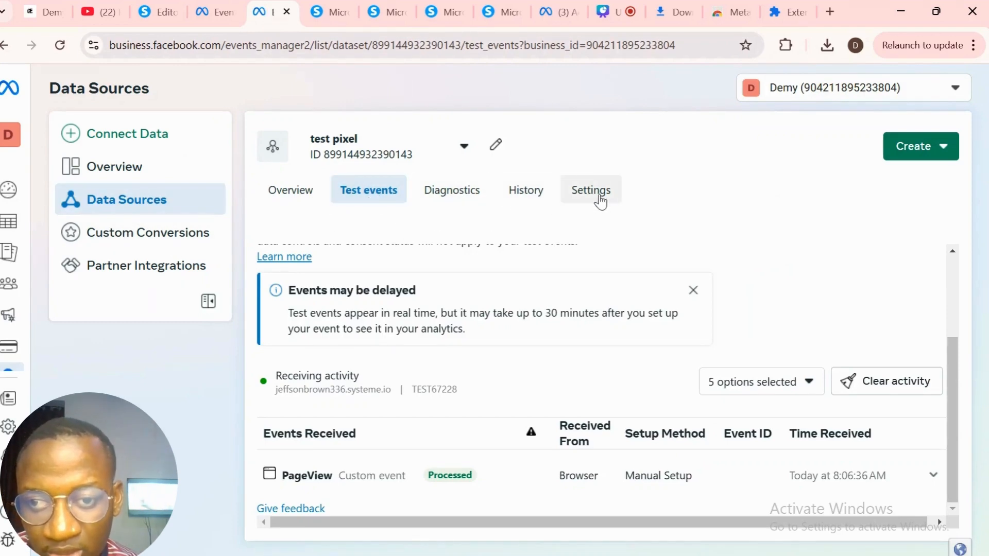
- From the pixel's Settings, open the event setup tool on the pasted funnel page URL
left_click(601, 200)
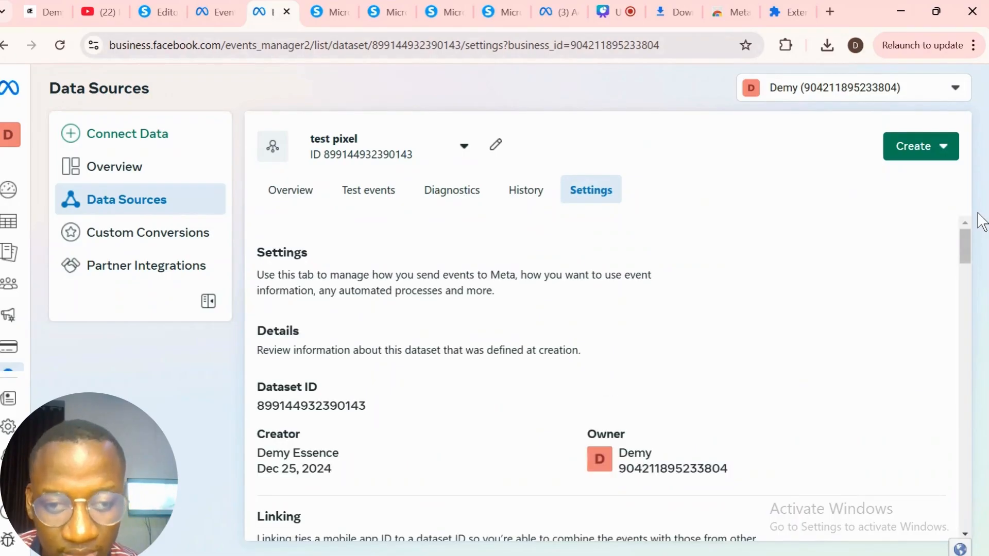
left_click_drag(962, 248, 964, 397)
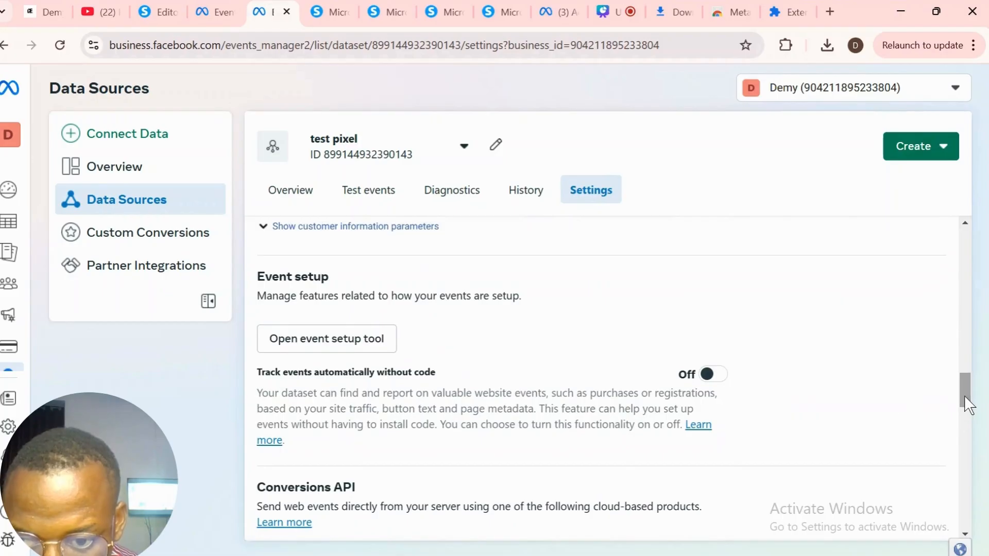
left_click(333, 340)
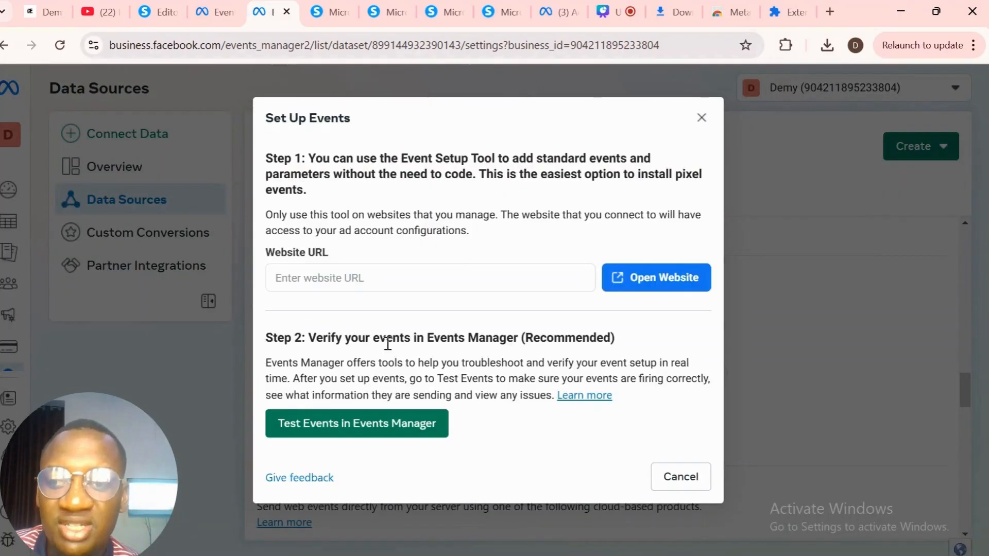
left_click(460, 274)
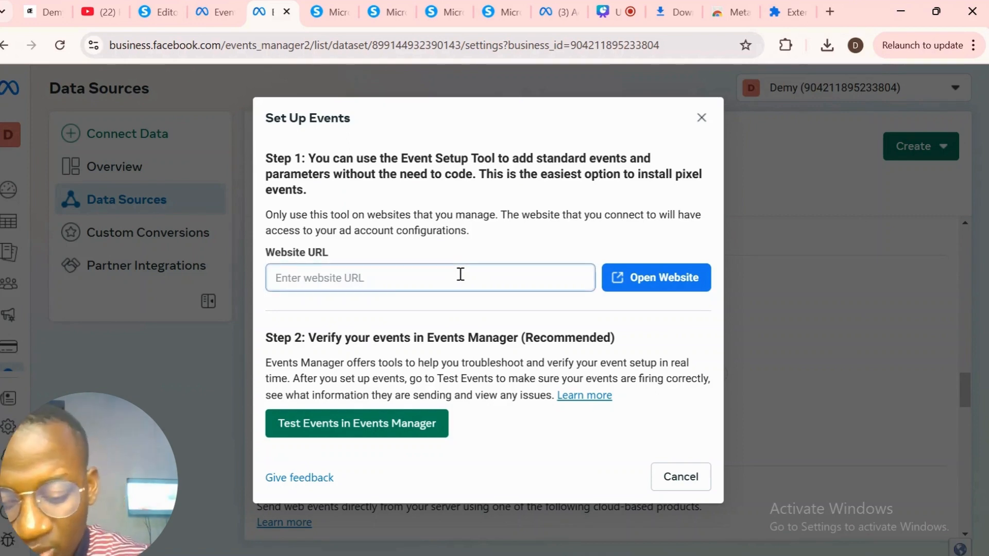
left_click(635, 277)
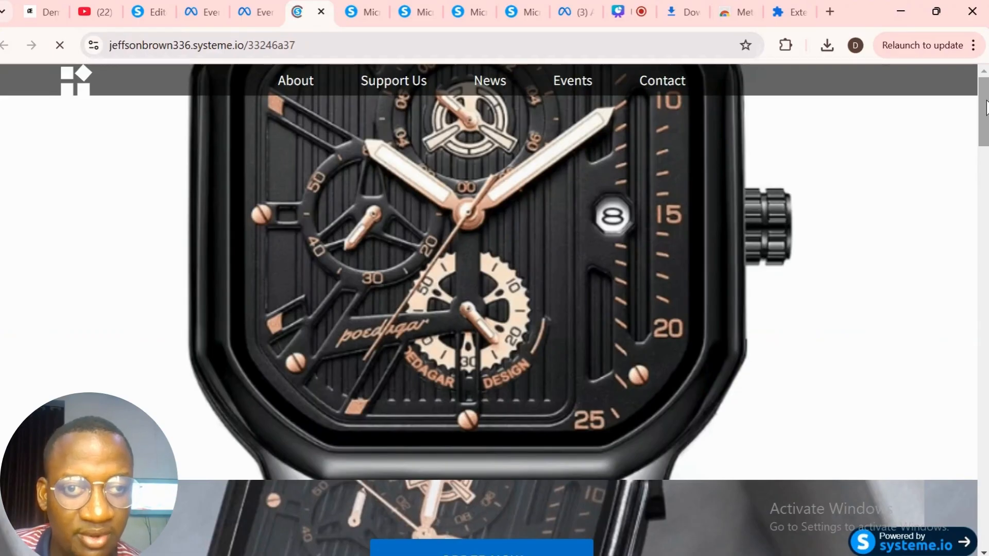
- Scroll to the order form on the funnel page and begin Track new button
left_click_drag(987, 102, 981, 517)
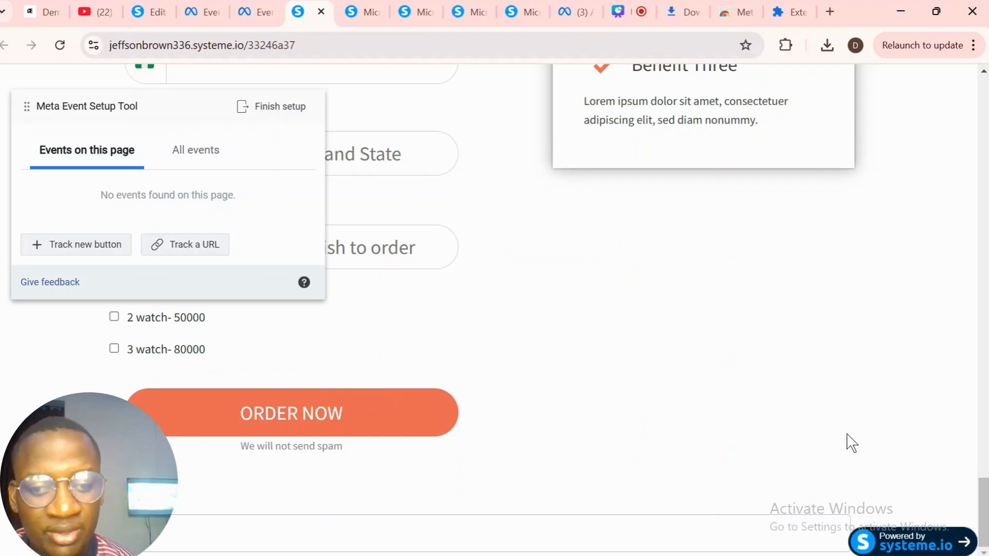
left_click_drag(985, 510, 945, 546)
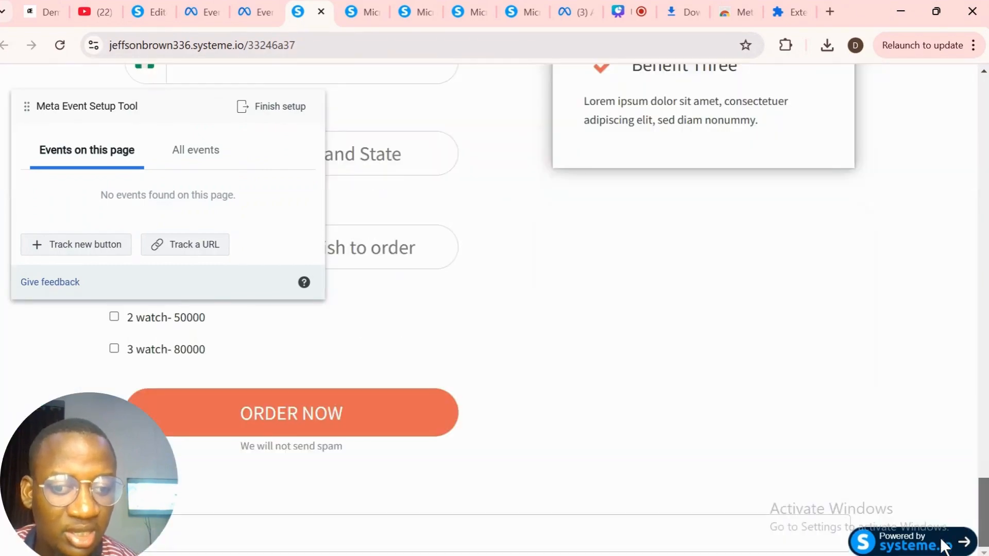
scroll(952, 508, "up", 1)
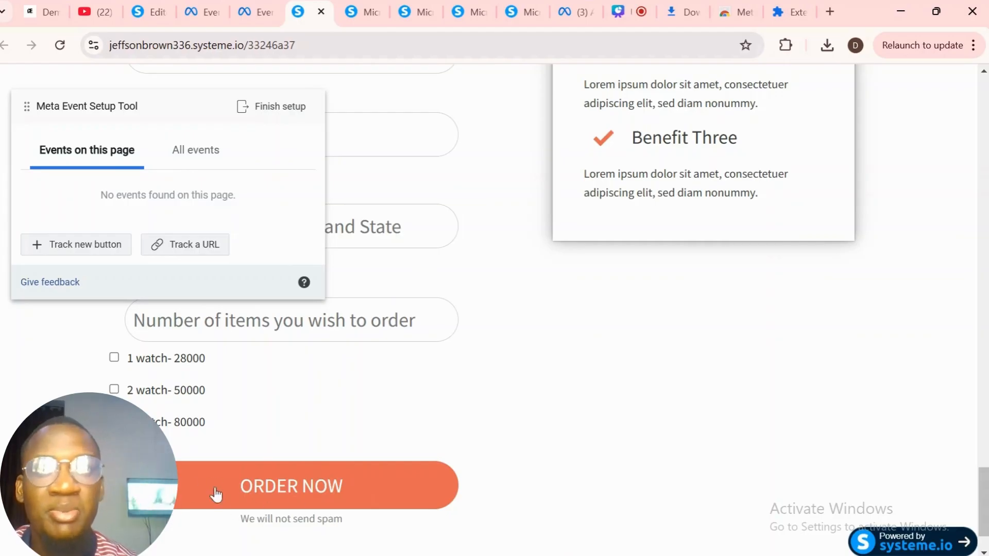
left_click(106, 246)
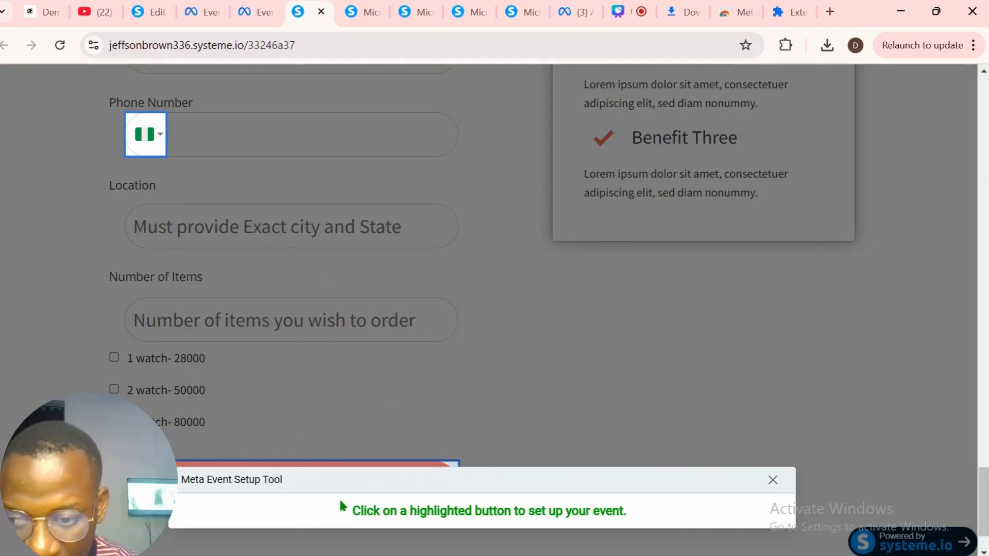
- Track the ORDER NOW button as a Purchase event with currency NGN, then review the added events
left_click(320, 463)
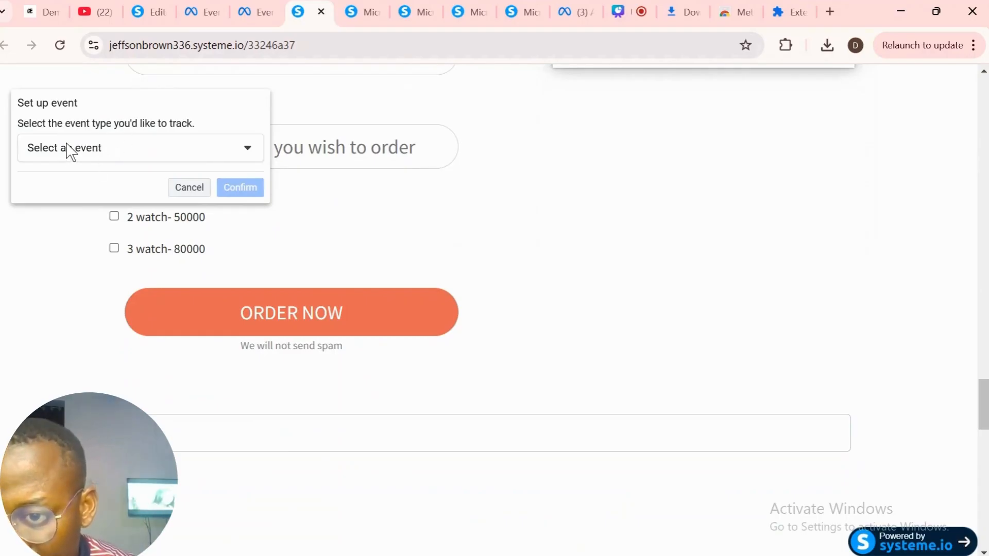
left_click(80, 153)
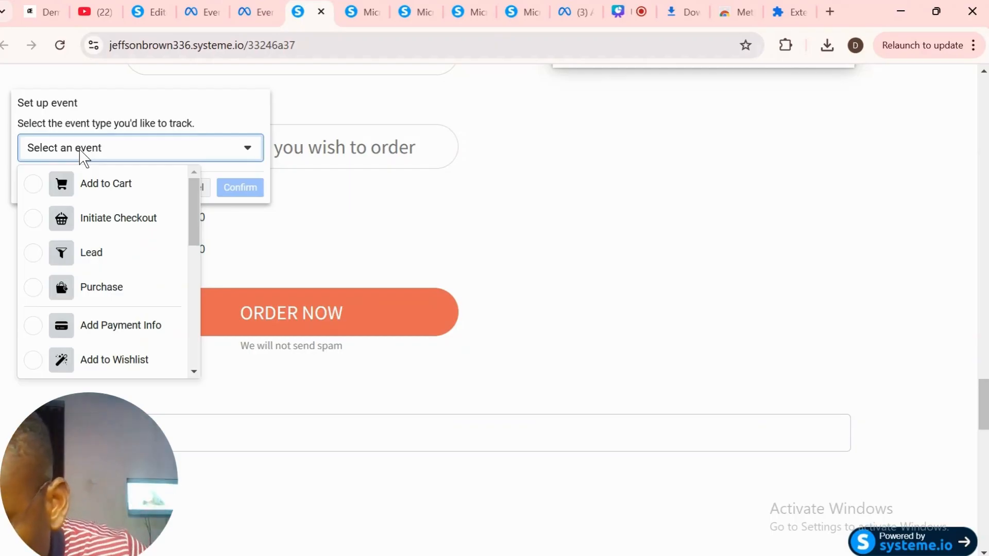
left_click(127, 294)
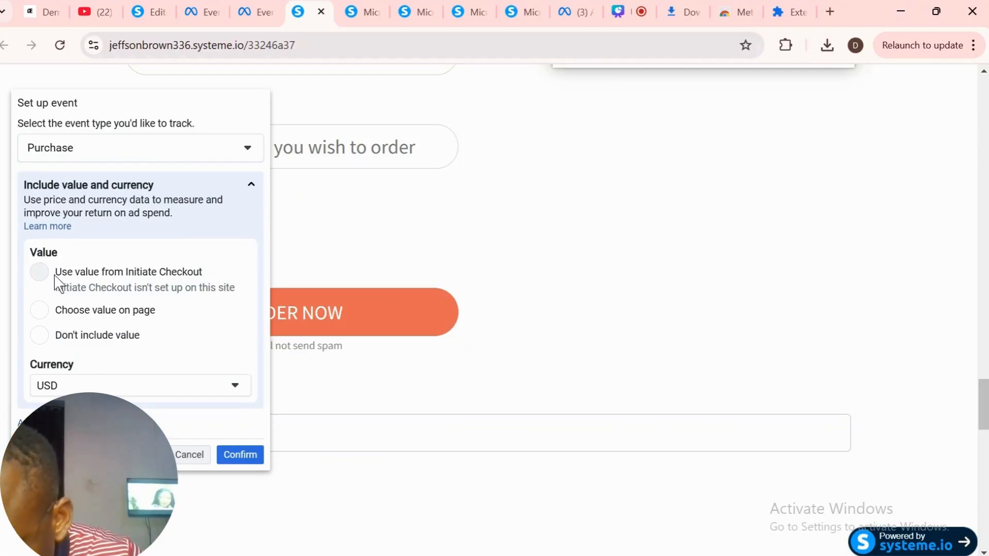
left_click(143, 395)
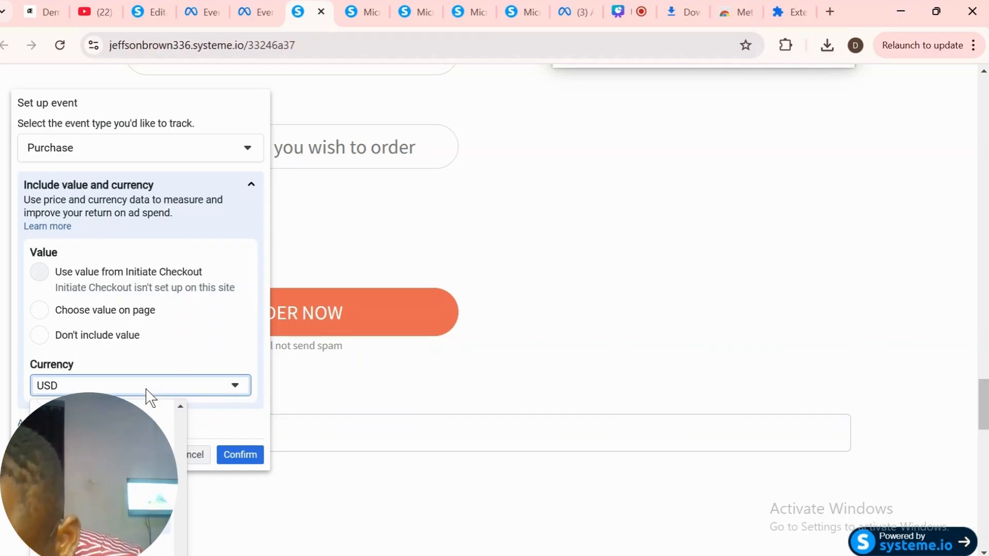
left_click(178, 367)
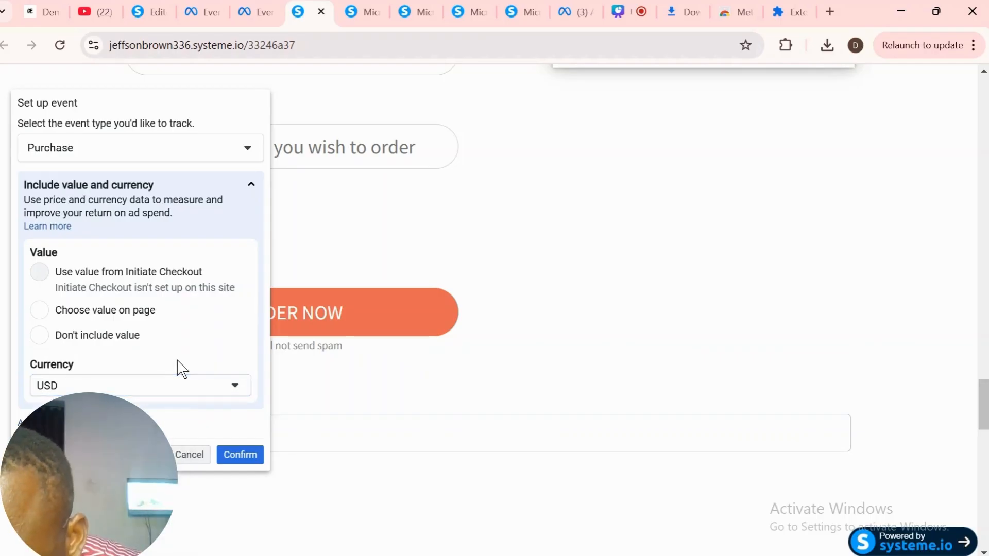
left_click(174, 390)
left_click(123, 464)
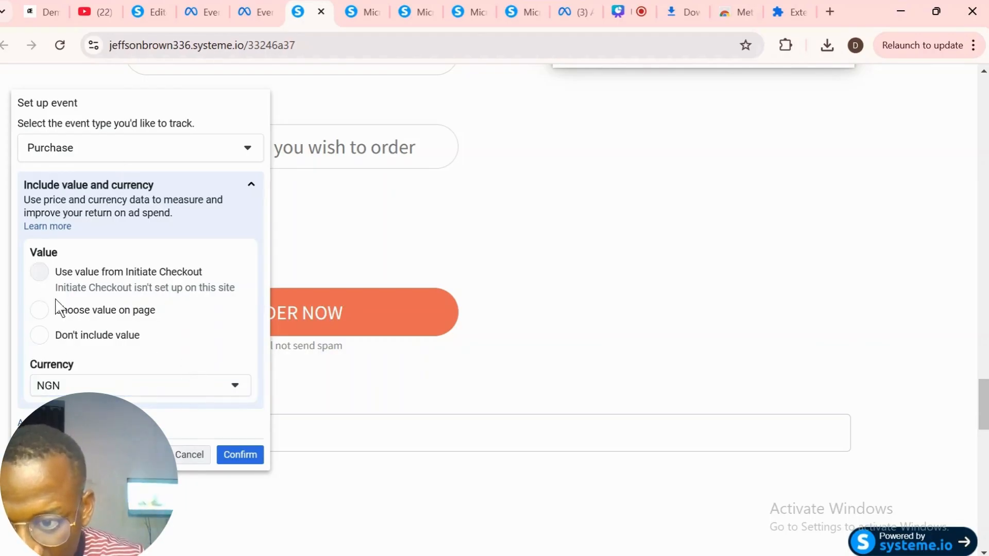
left_click(244, 453)
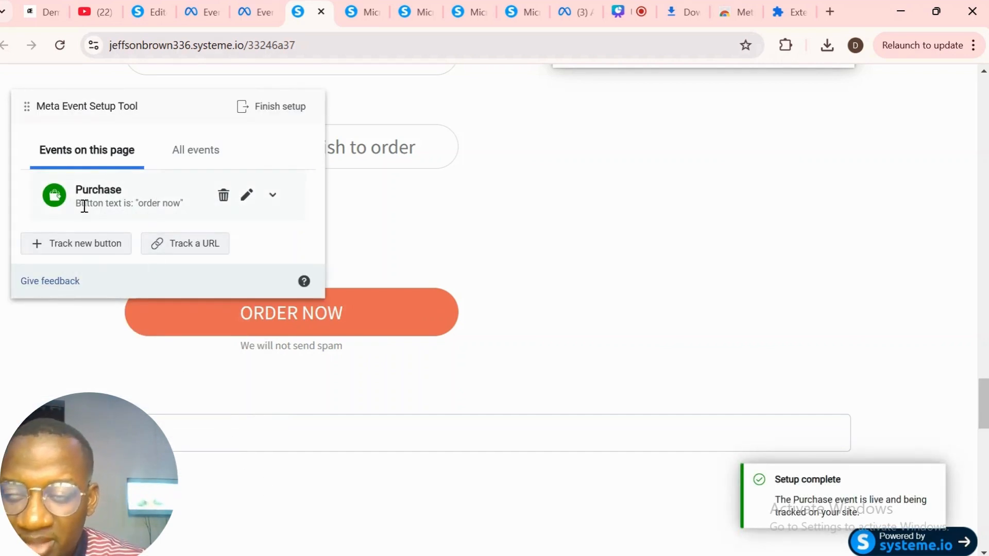
left_click(280, 109)
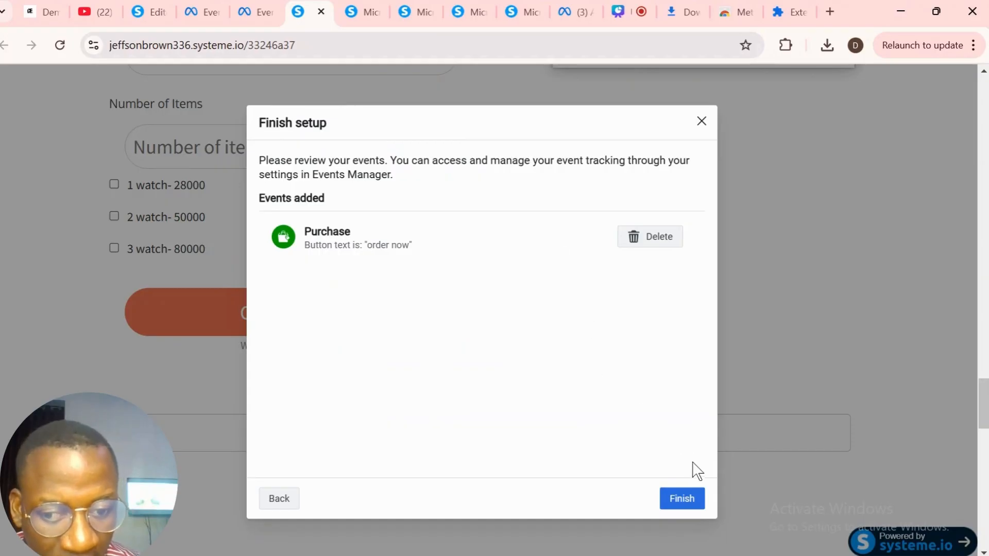
- Finish setup and submit feedback rating the tool helpful with the comment 'cool'
left_click(683, 499)
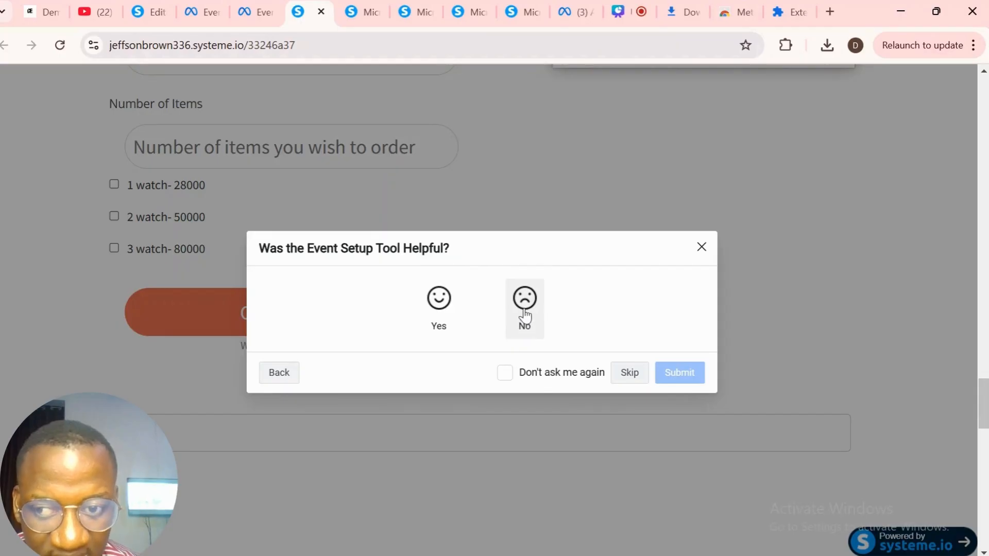
left_click(439, 303)
left_click(378, 344)
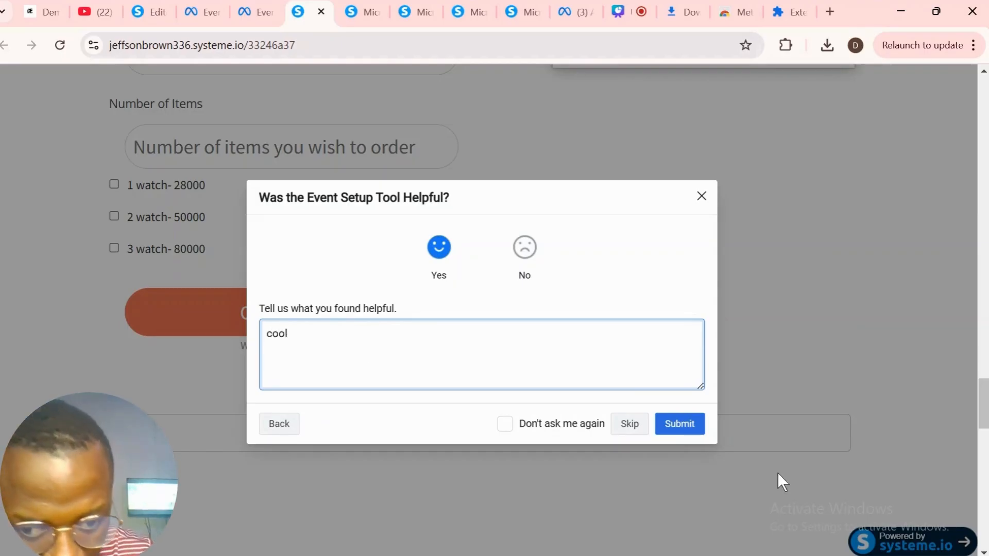
left_click(676, 423)
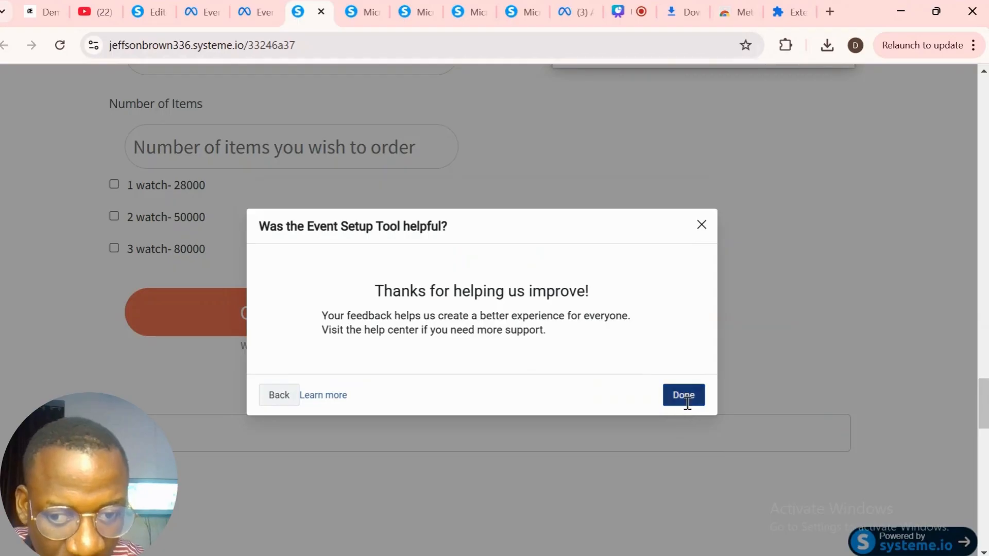
left_click(686, 401)
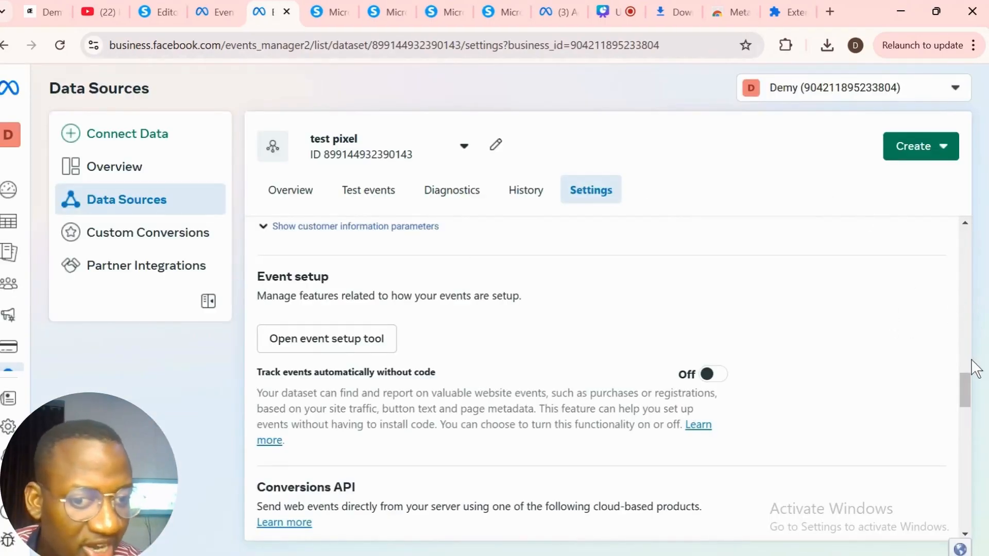
- Go to the test pixel dataset's overview and open its Test events tab
left_click_drag(961, 390, 936, 542)
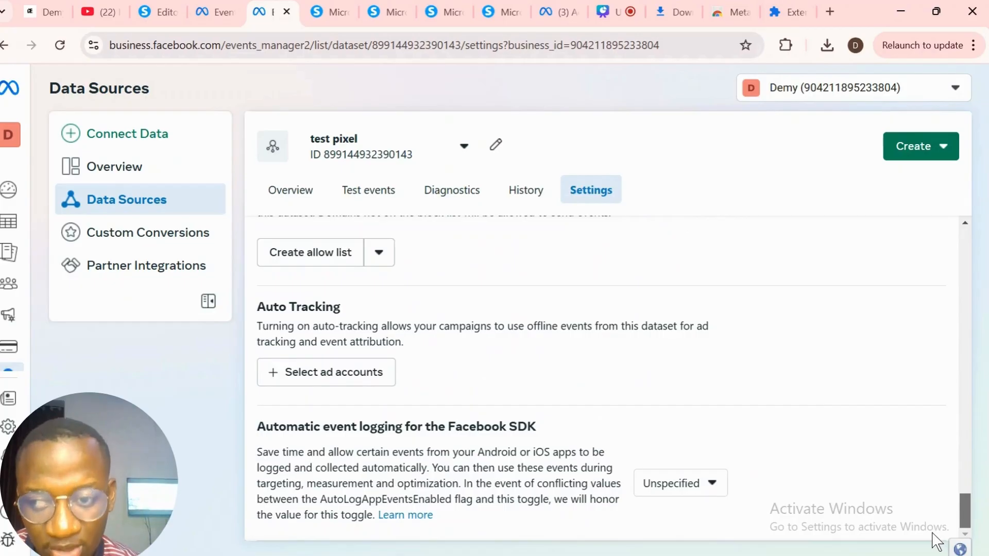
scroll(934, 472, "up", 5)
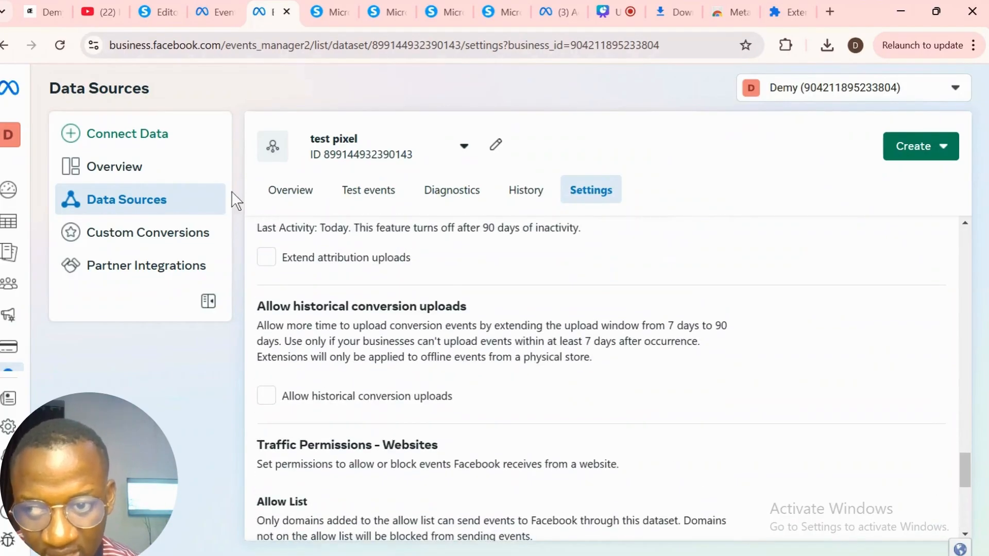
left_click(289, 197)
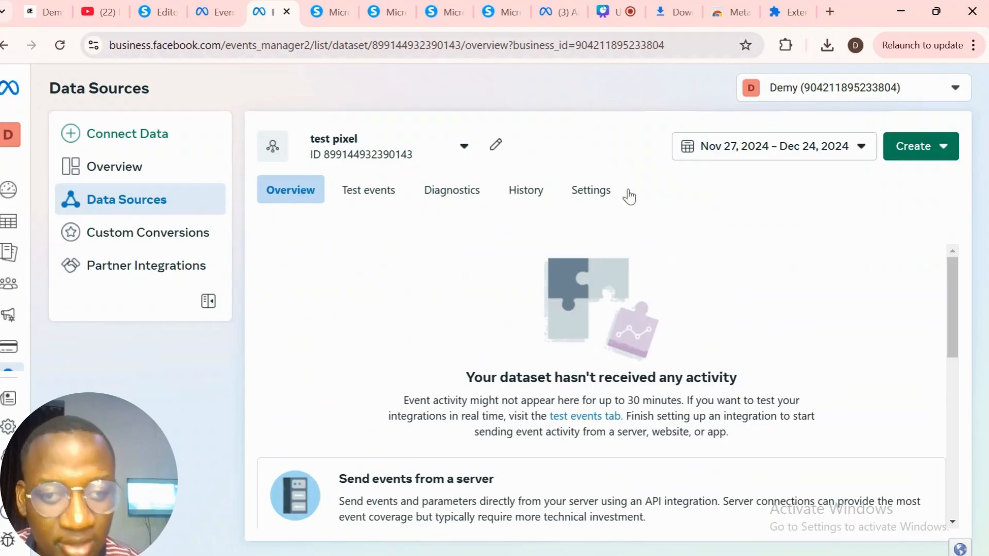
right_click(951, 289)
left_click(954, 304)
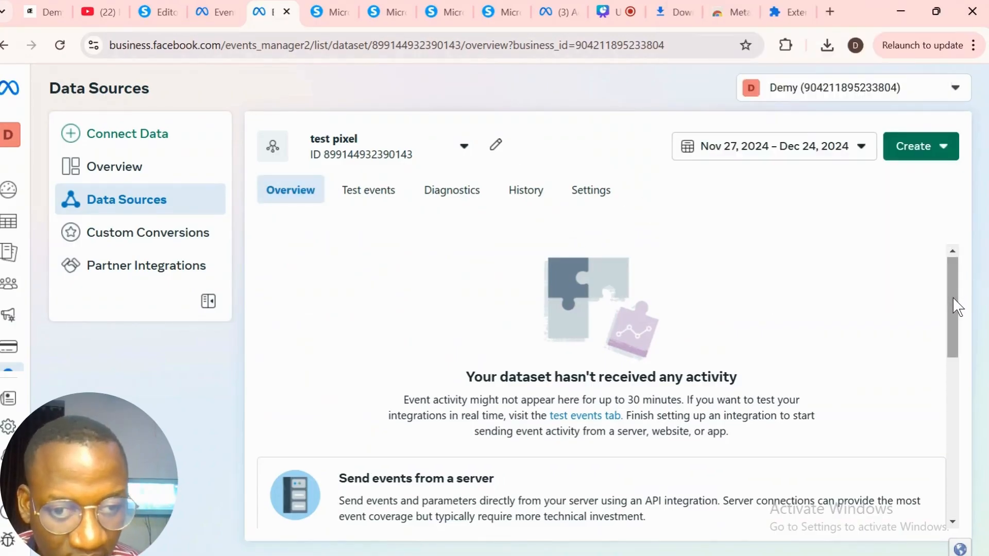
left_click_drag(956, 306, 944, 210)
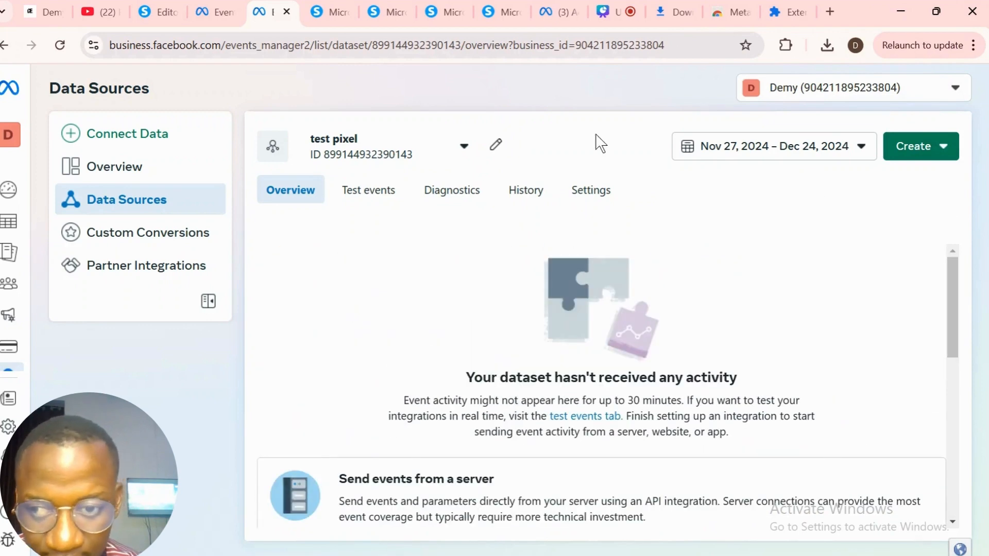
left_click(370, 195)
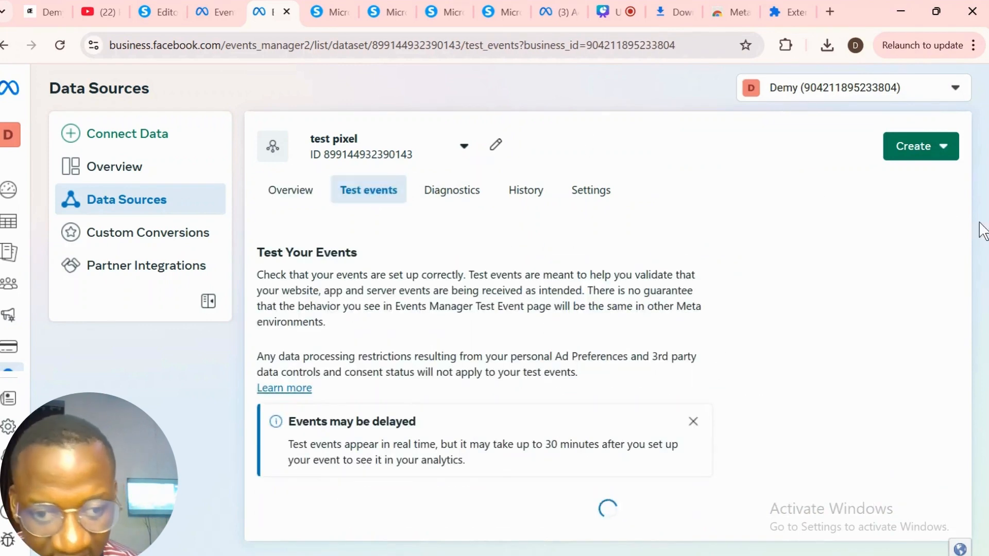
- Clear all earlier test session activity in Test Events
scroll(927, 360, "down", 3)
left_click(901, 381)
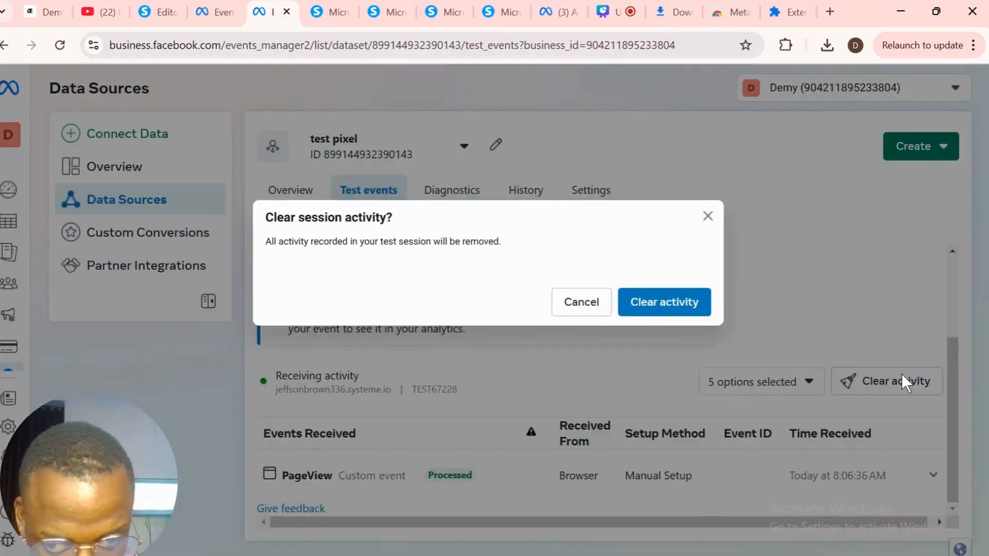
left_click(690, 309)
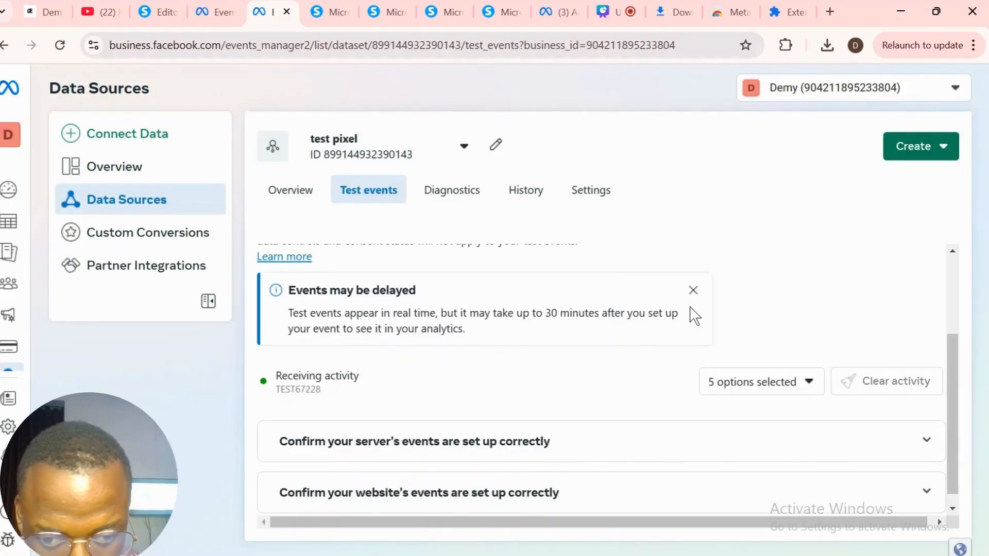
- Expand the website events test section and launch the funnel page from it
left_click(482, 502)
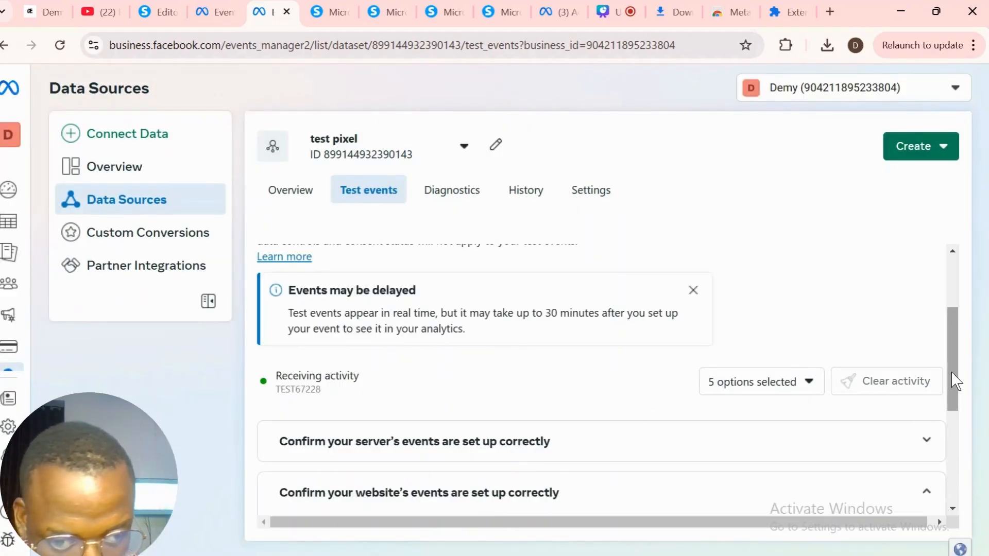
left_click_drag(947, 363, 931, 471)
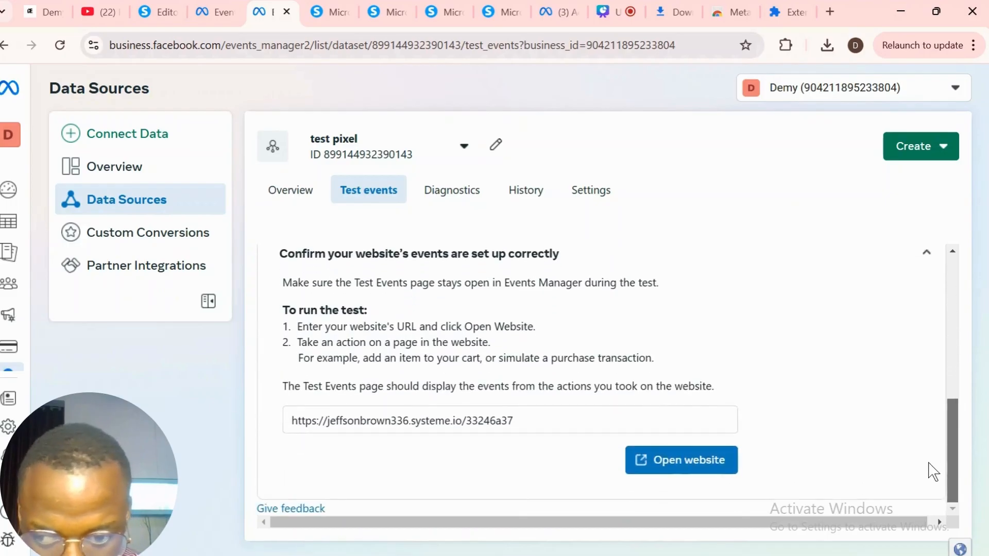
left_click(710, 470)
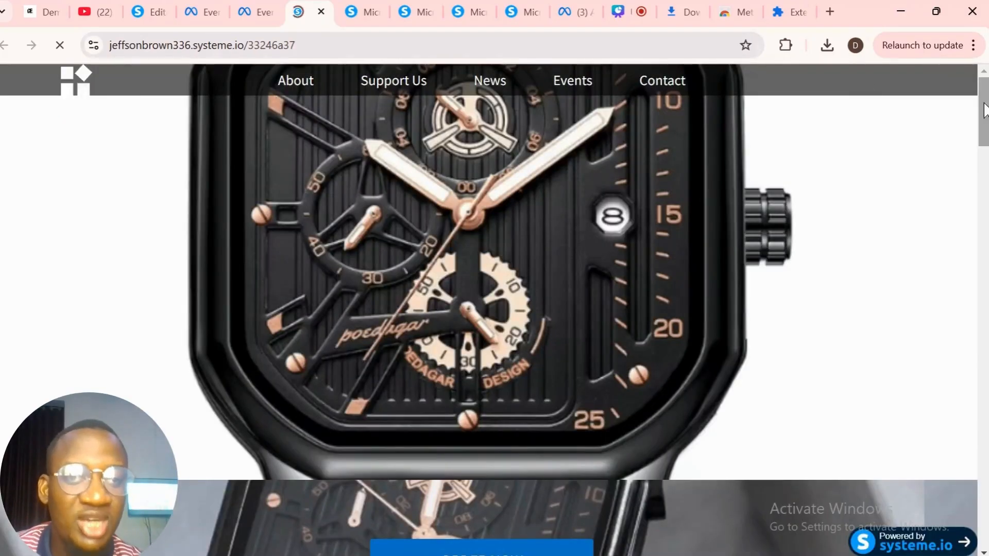
- Fill in the buyer's name, e-mail address and phone number on the order form
left_click_drag(983, 113, 977, 458)
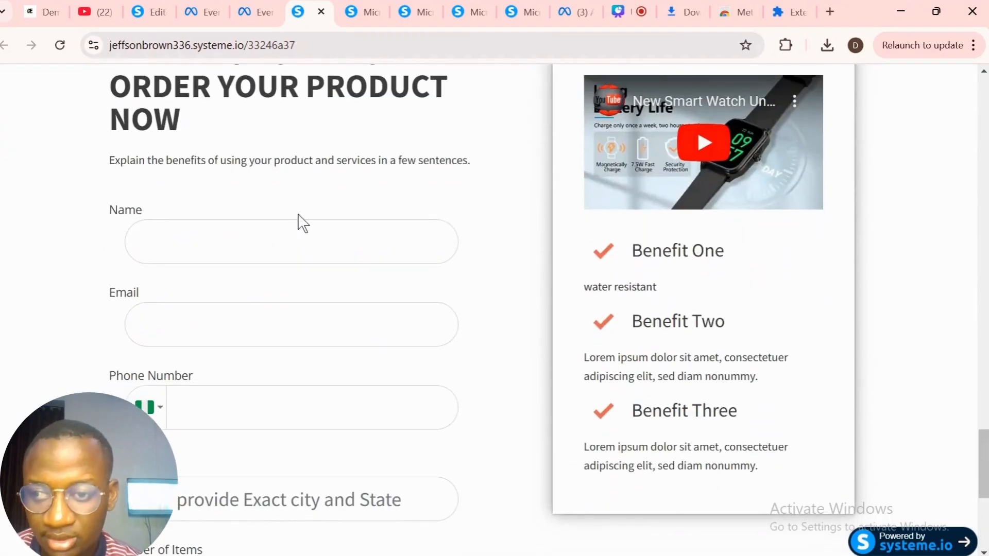
left_click(296, 231)
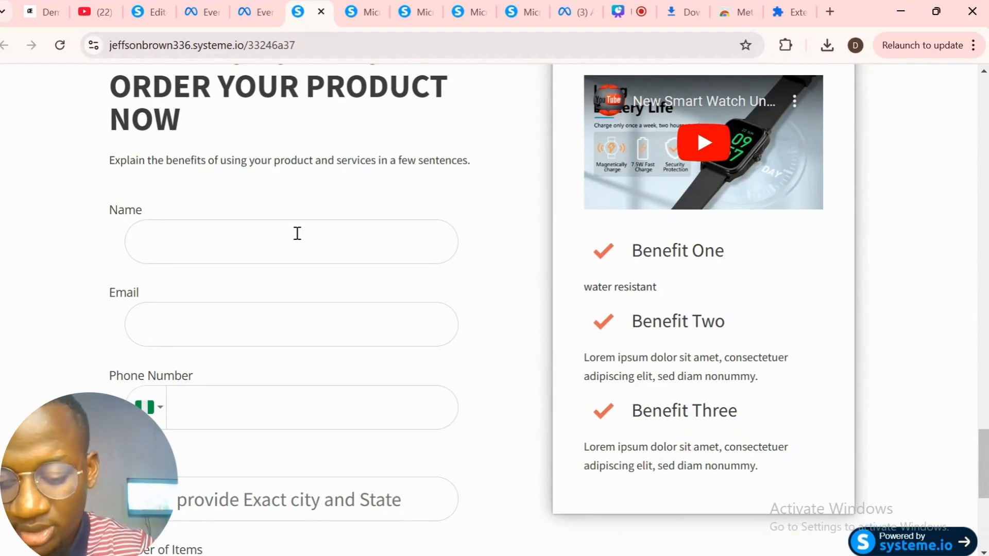
type("gre")
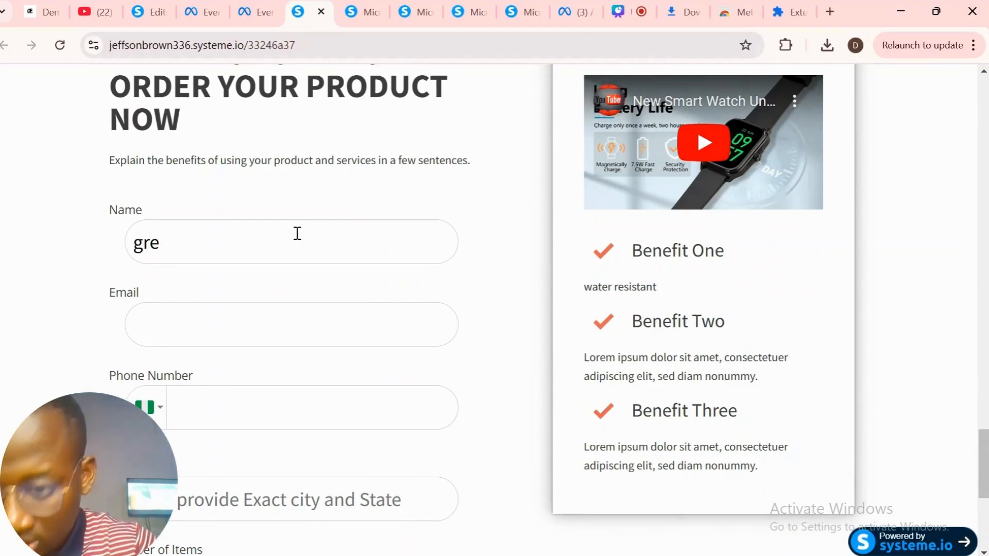
type("at")
left_click(224, 321)
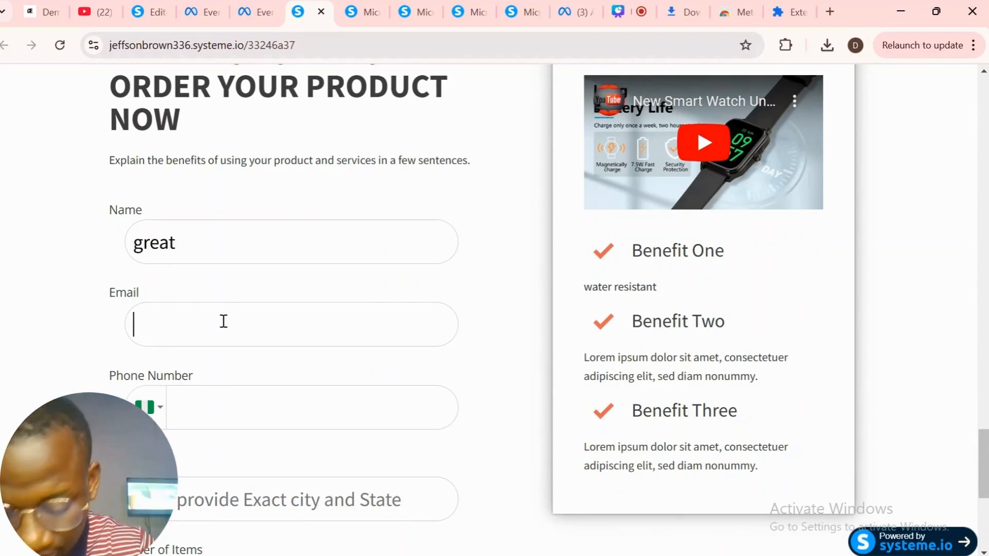
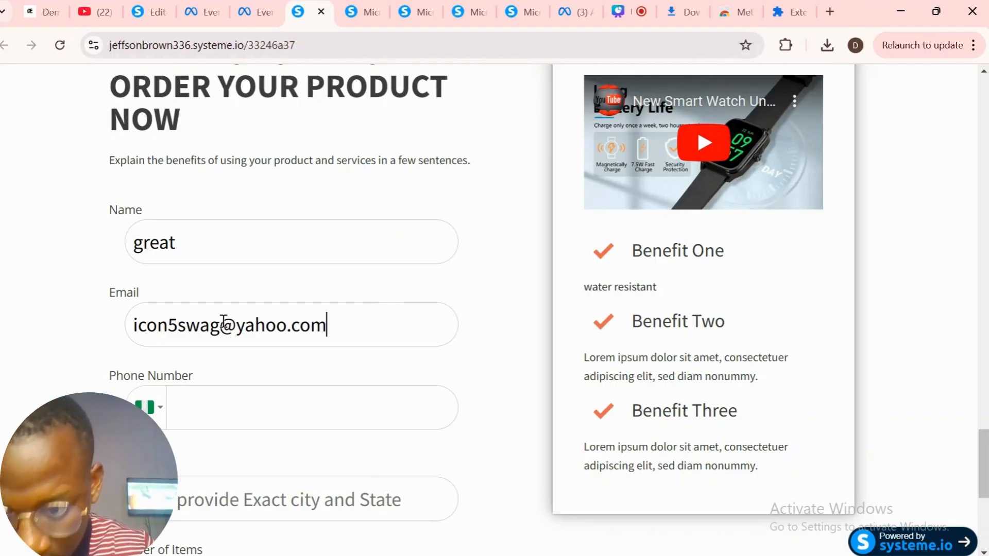
left_click(279, 423)
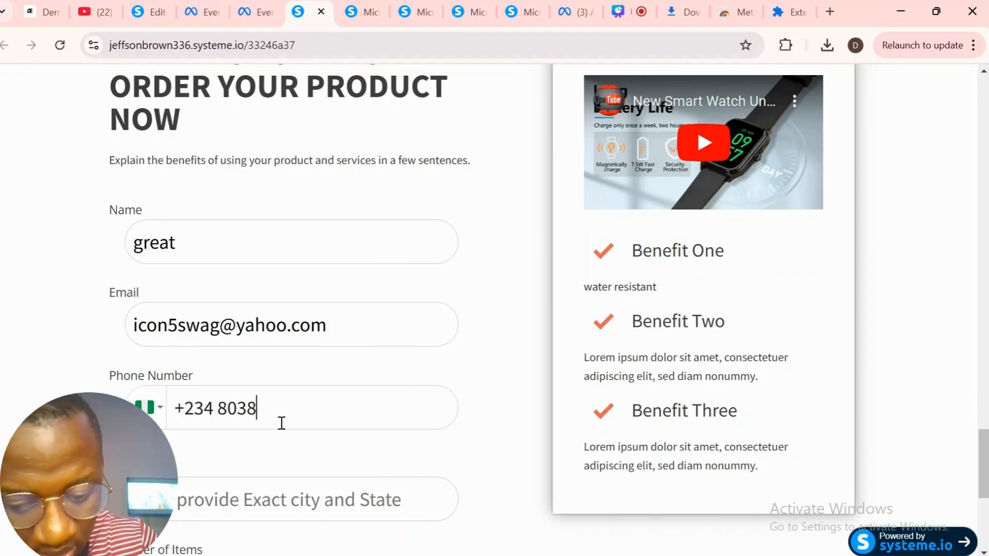
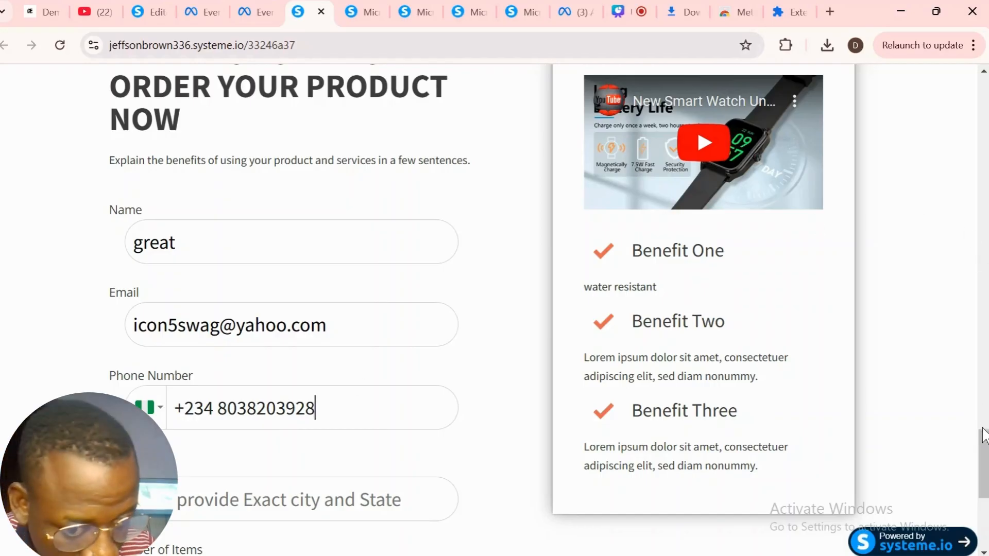
- Enter the buyer's location, submit the 1-watch order, and go back to Events Manager
left_click_drag(984, 452, 983, 507)
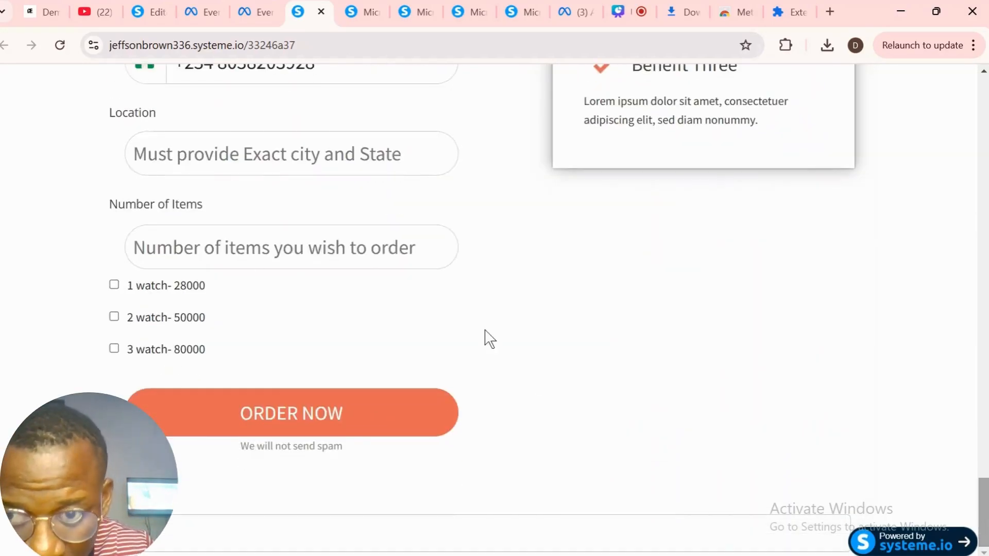
type("landmark")
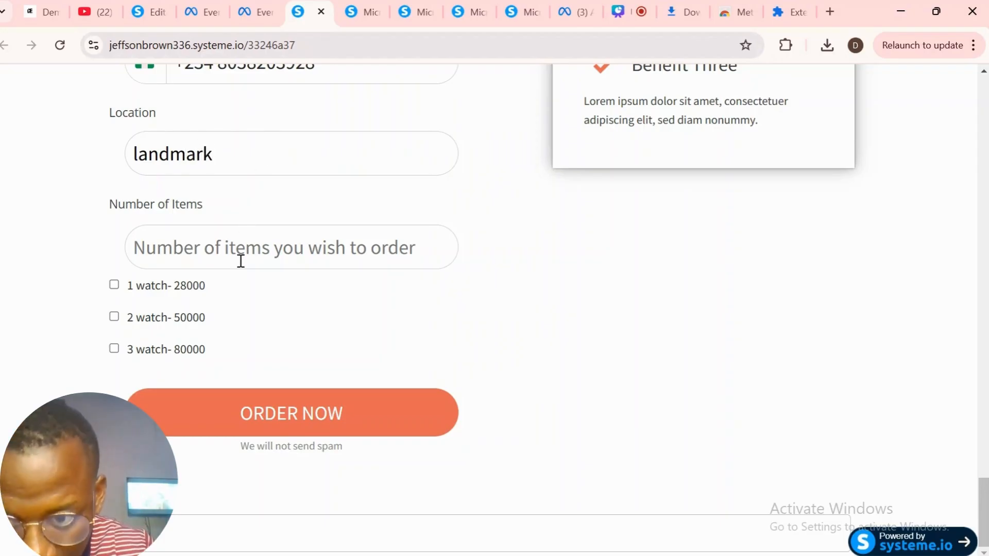
type("1")
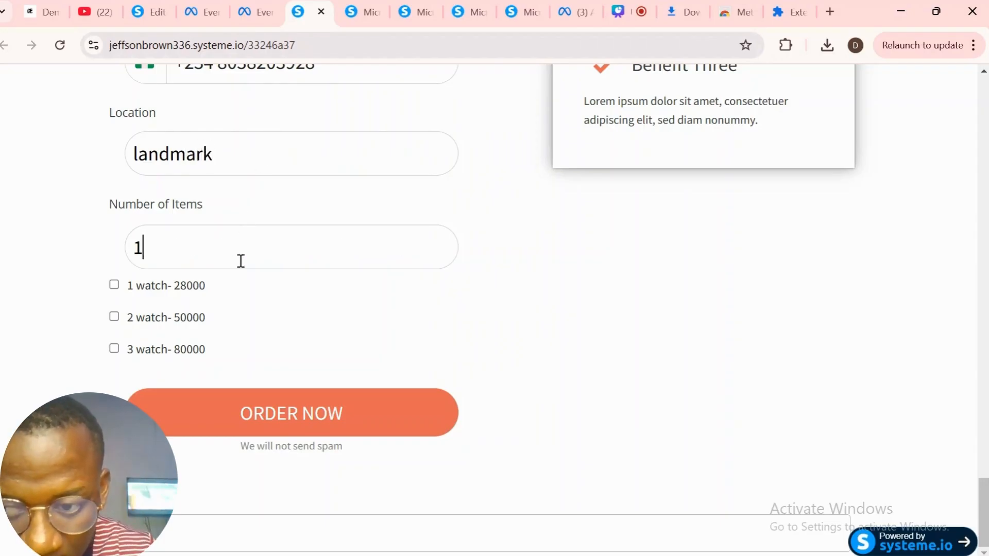
left_click(268, 425)
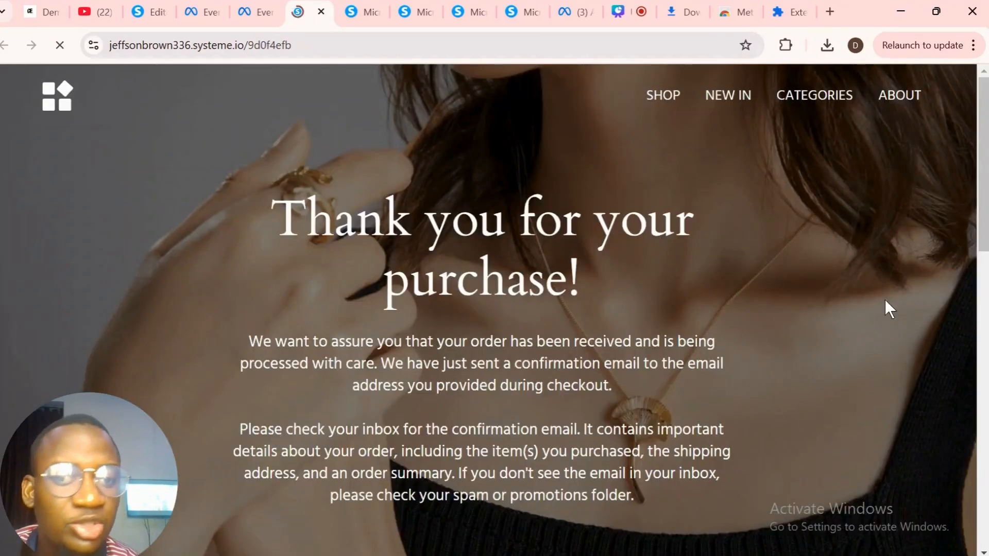
left_click_drag(984, 171, 985, 89)
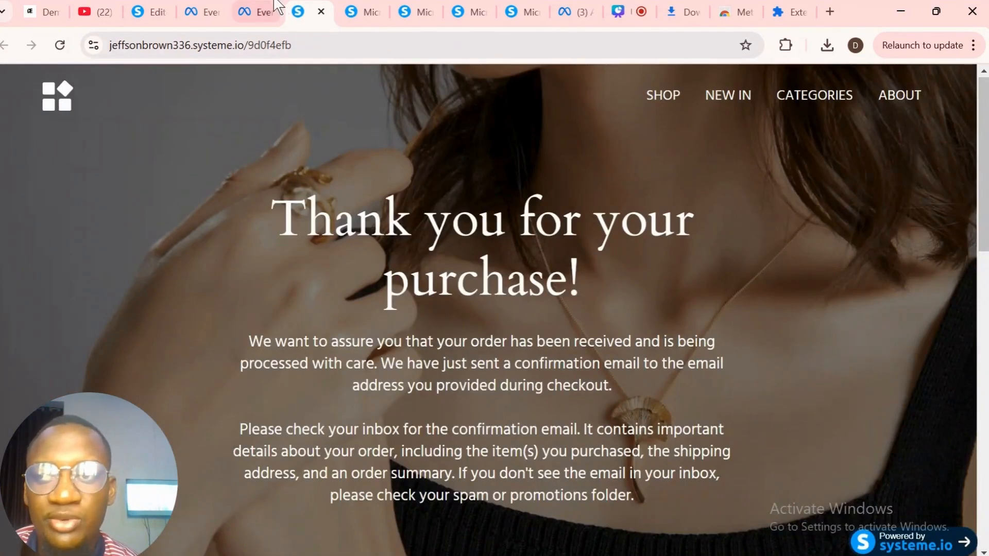
left_click(255, 10)
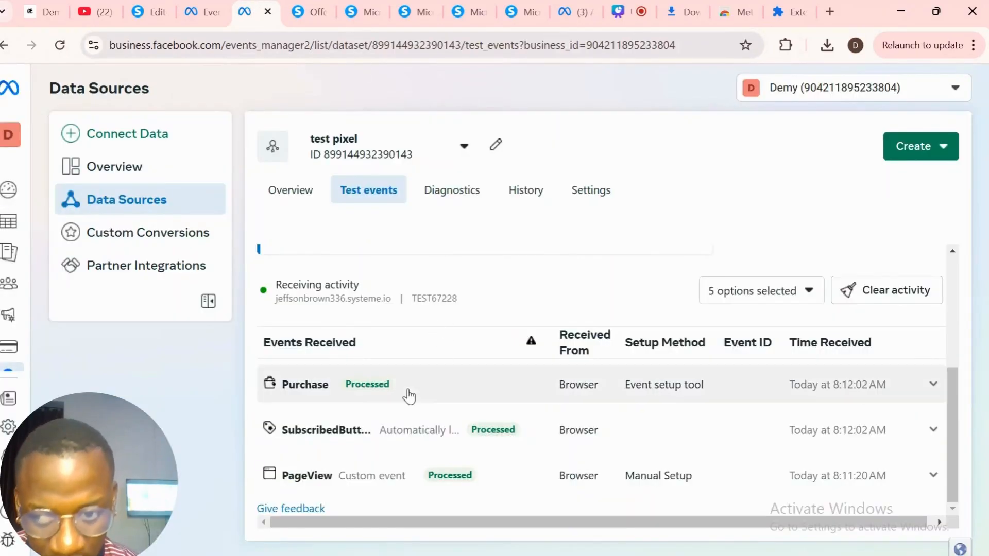